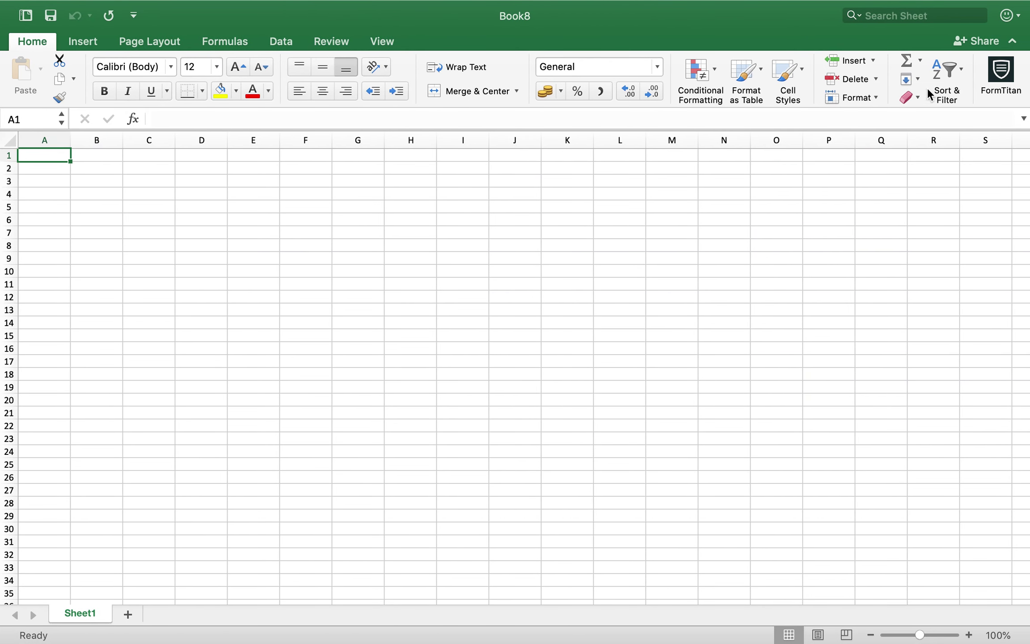
Open the FormTitan Excel Composer pane beside the blank Book8 workbook.
{"action": "left_click", "coordinate": [1001, 74]}
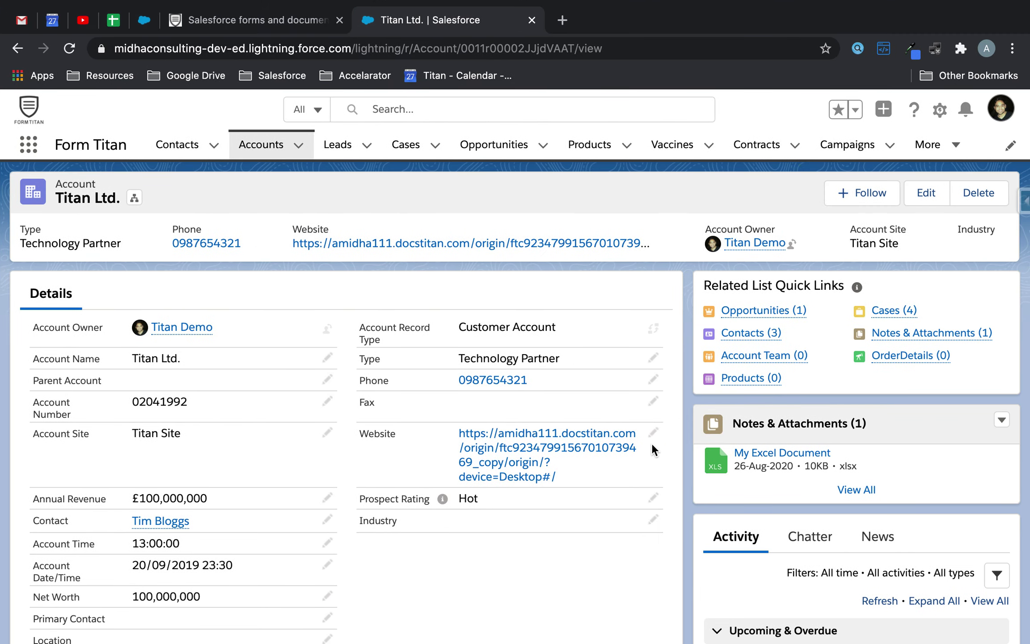
{"action": "key", "text": "ctrl+Left"}
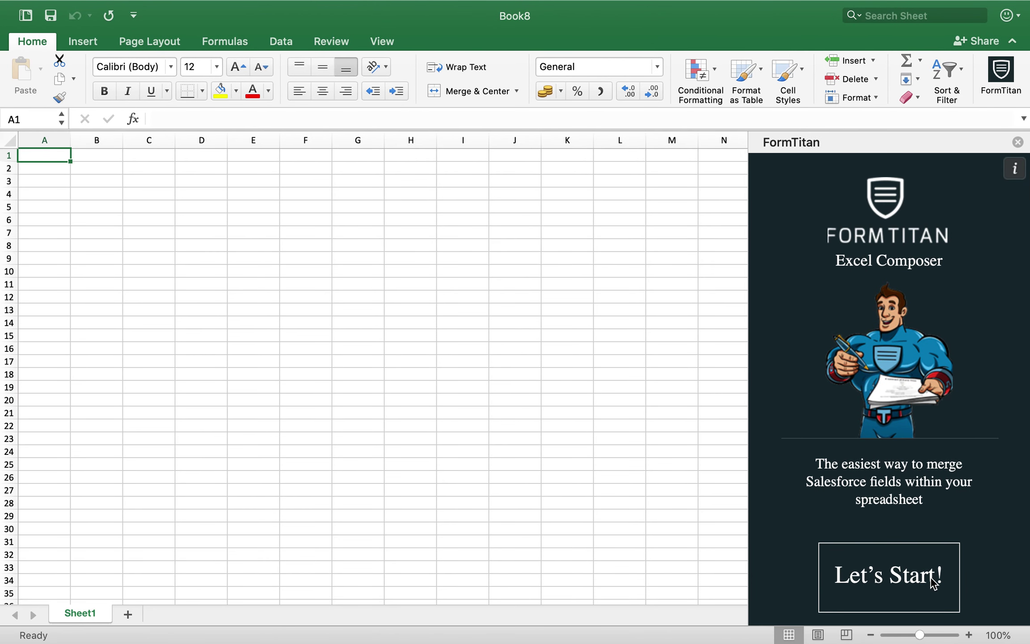
Sign FormTitan in with the Salesforce login, entering the account password and choosing the main account.
{"action": "left_click", "coordinate": [890, 594]}
{"action": "left_click", "coordinate": [924, 331]}
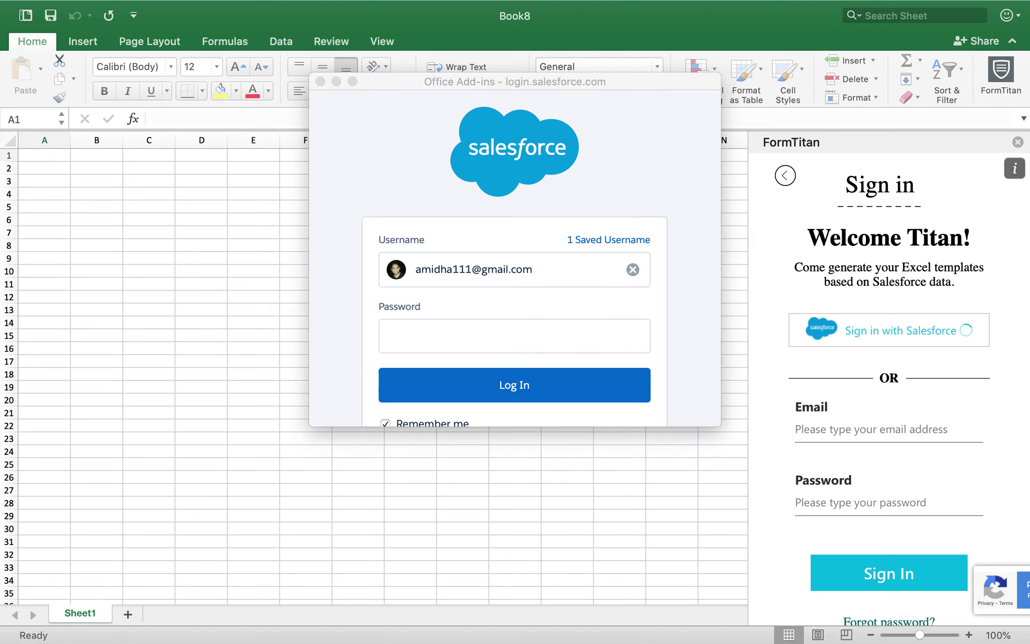
{"action": "left_click", "coordinate": [522, 326]}
{"action": "type", "text": "••••••••••••••"}
{"action": "left_click", "coordinate": [496, 387]}
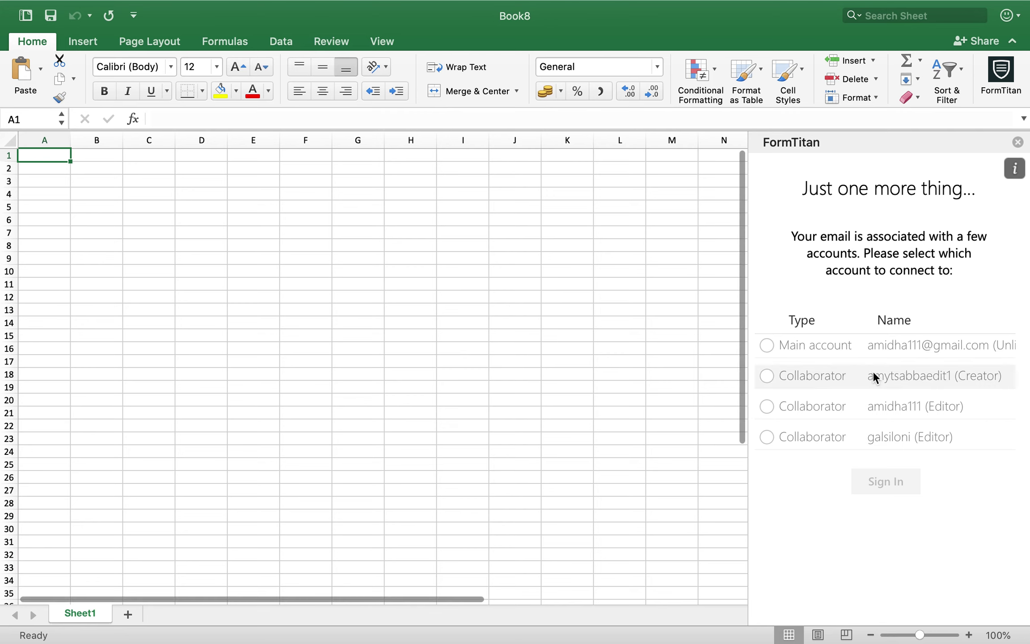
{"action": "left_click", "coordinate": [818, 347]}
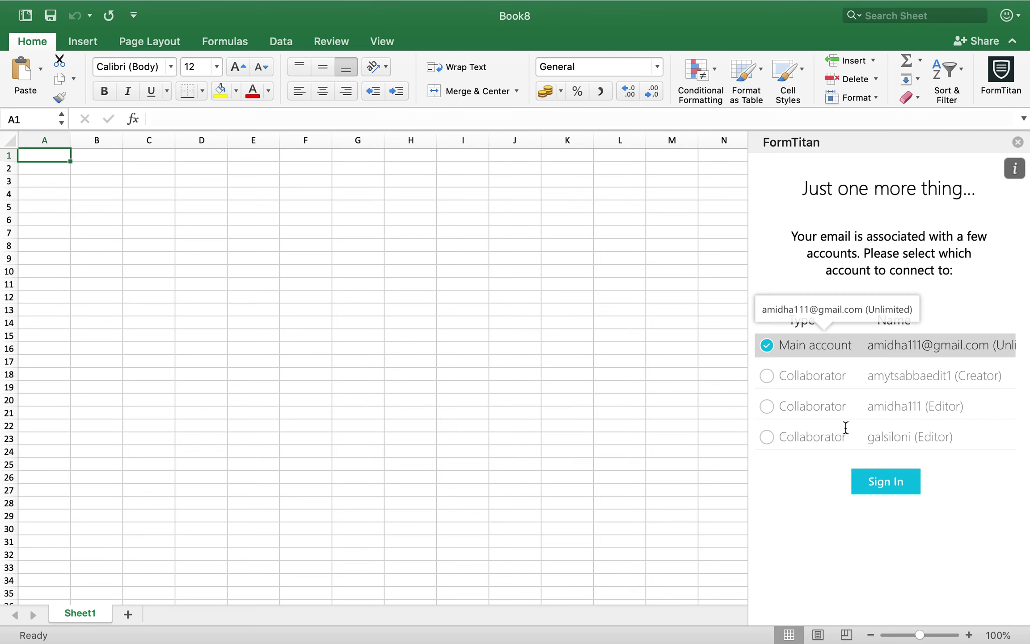
{"action": "left_click", "coordinate": [885, 487]}
Check the Salesforce account record, then return to the Excel workbook.
{"action": "key", "text": "ctrl+Right"}
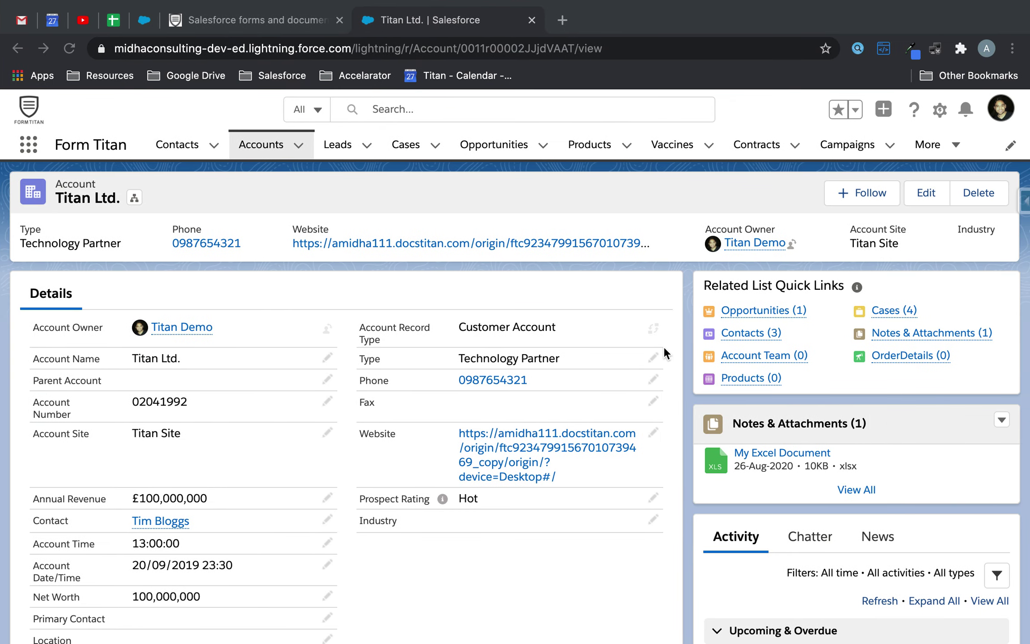
{"action": "mouse_move", "coordinate": [765, 336]}
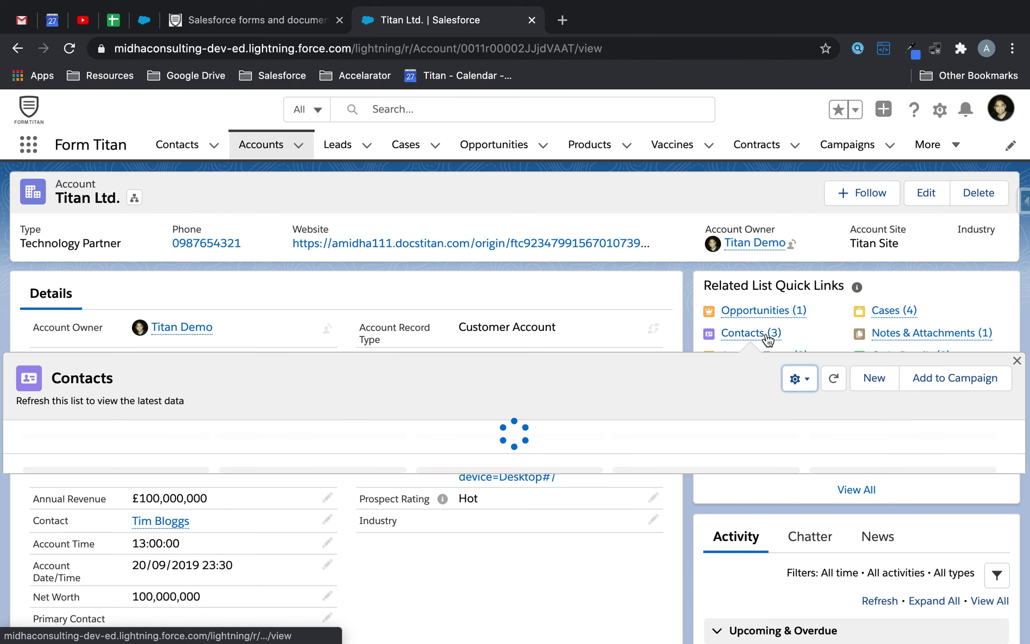
{"action": "key", "text": "ctrl+Left"}
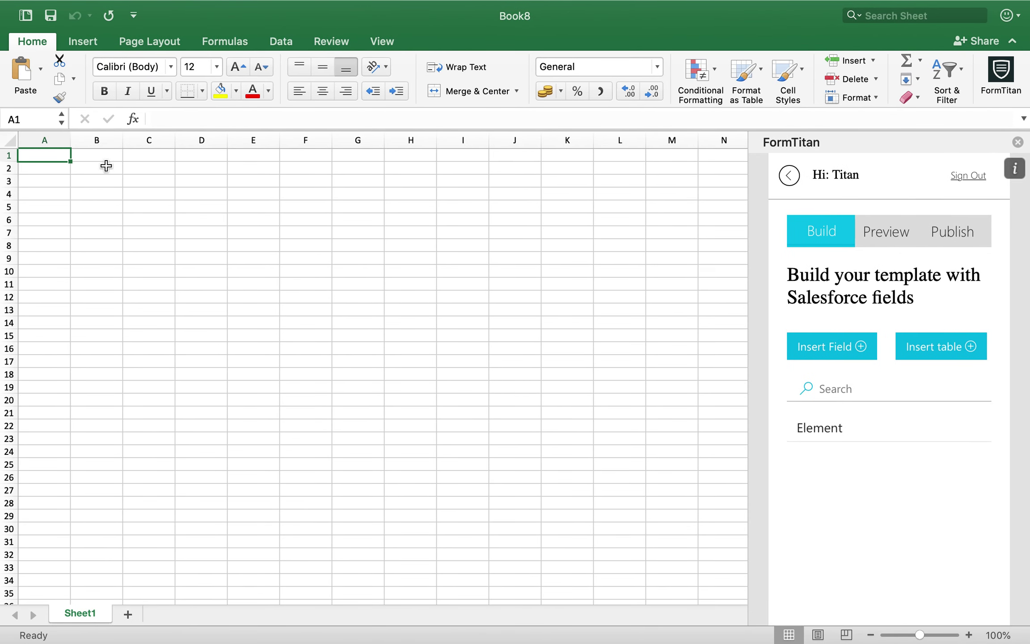
Widen column A and label A1:A2 'Account Name' and 'Account Number'.
{"action": "left_click_drag", "start_coordinate": [72, 140], "coordinate": [159, 141]}
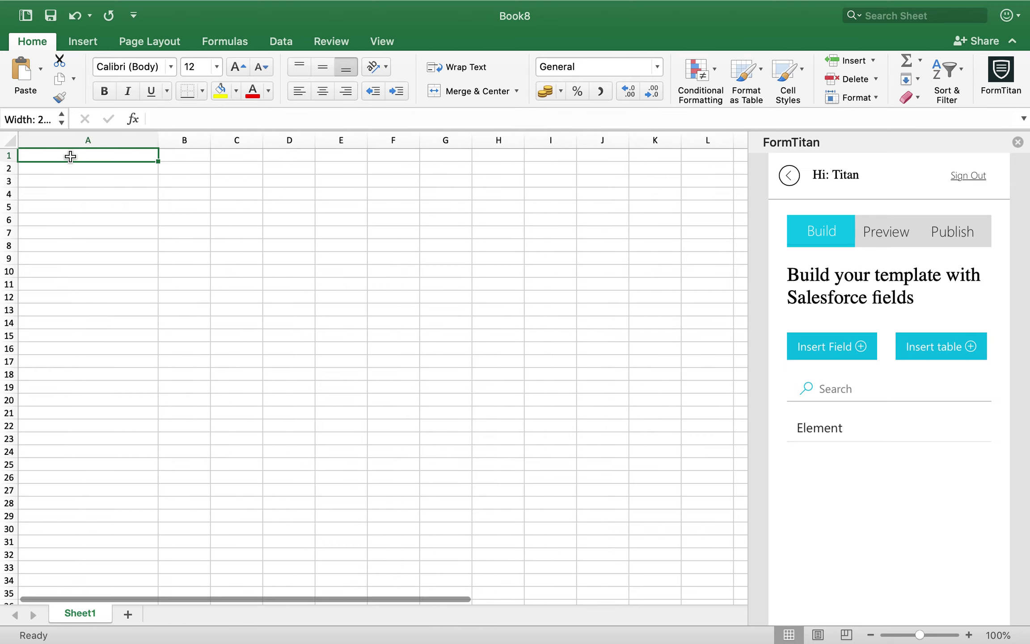
{"action": "type", "text": "Account Name"}
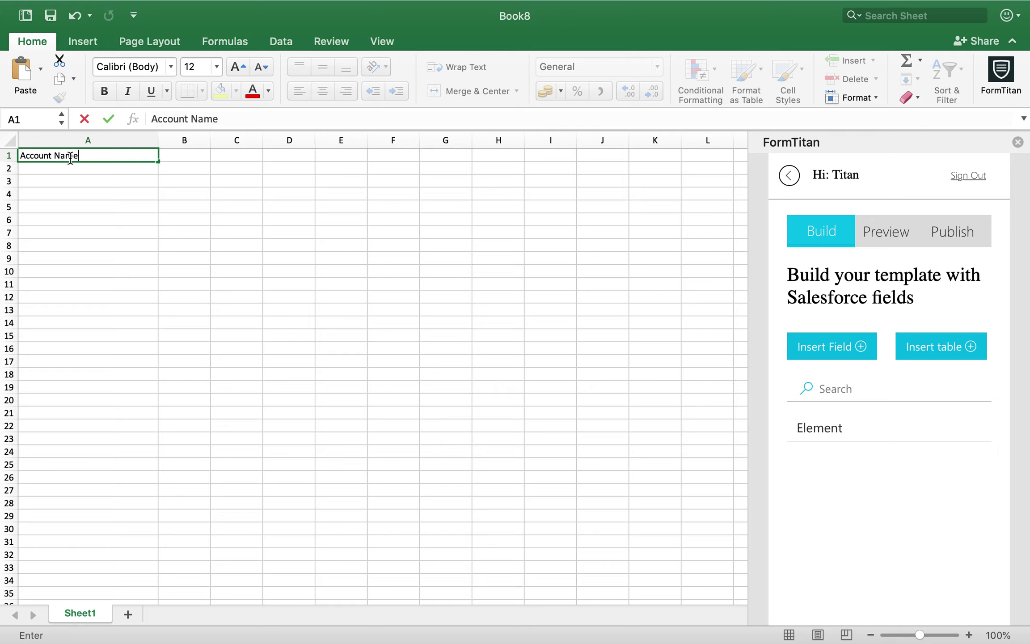
{"action": "key", "text": "Return"}
{"action": "type", "text": "Account Number"}
{"action": "left_click", "coordinate": [174, 156]}
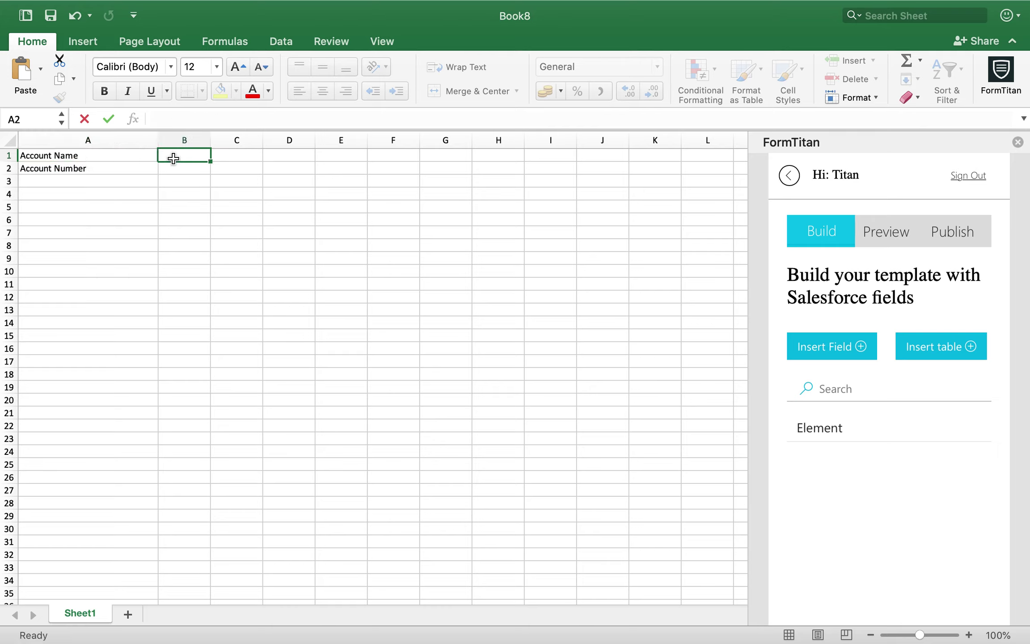
Start a field insert at B1 targeting Sheet1 and the Salesforce Account object.
{"action": "left_click", "coordinate": [848, 353]}
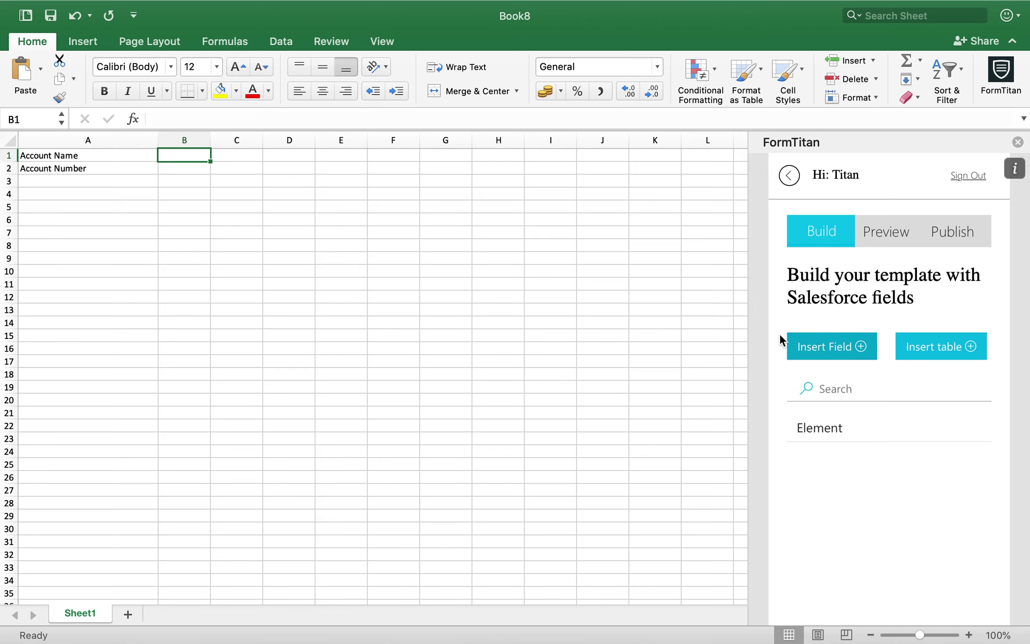
{"action": "left_click", "coordinate": [368, 194]}
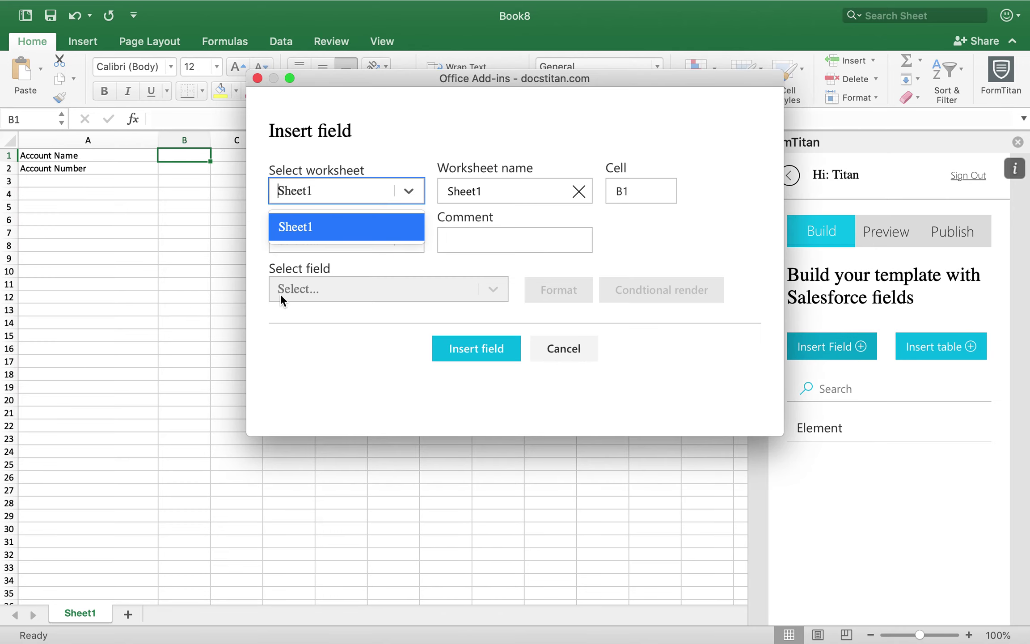
{"action": "left_click", "coordinate": [281, 293]}
{"action": "left_click", "coordinate": [348, 240]}
{"action": "type", "text": "acc"}
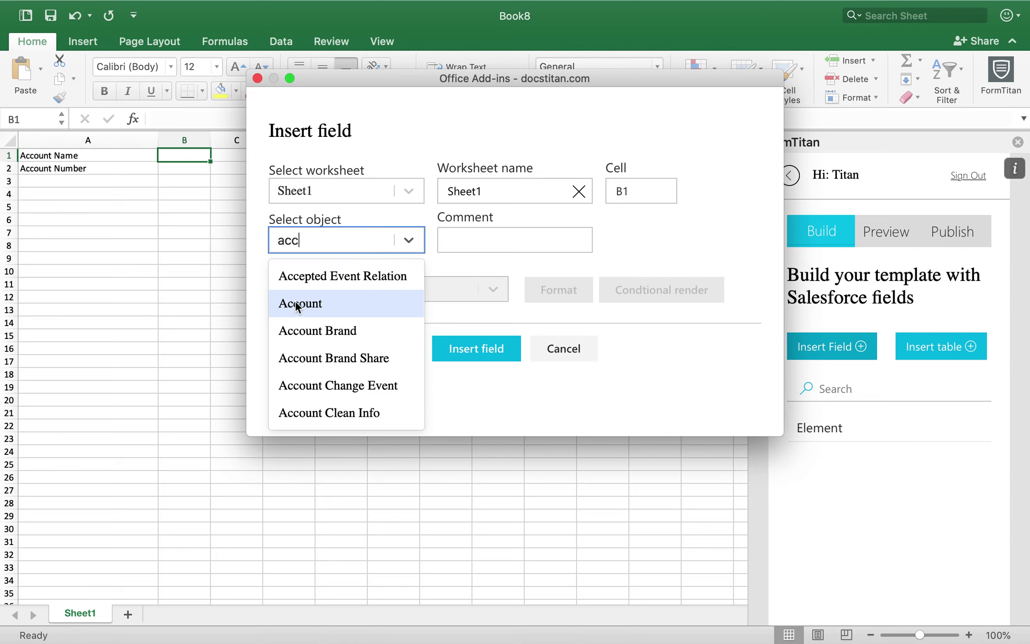
{"action": "left_click", "coordinate": [296, 300]}
Insert the Account Name and Account Number fields into B1:B2.
{"action": "left_click", "coordinate": [352, 290]}
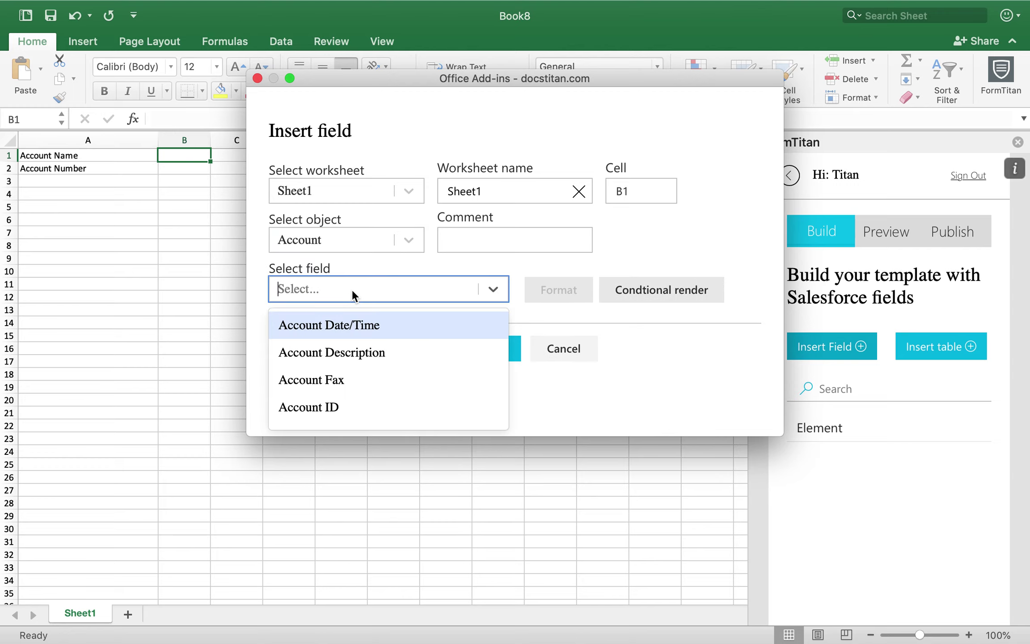
{"action": "type", "text": "name"}
{"action": "left_click", "coordinate": [345, 320]}
{"action": "left_click", "coordinate": [339, 333]}
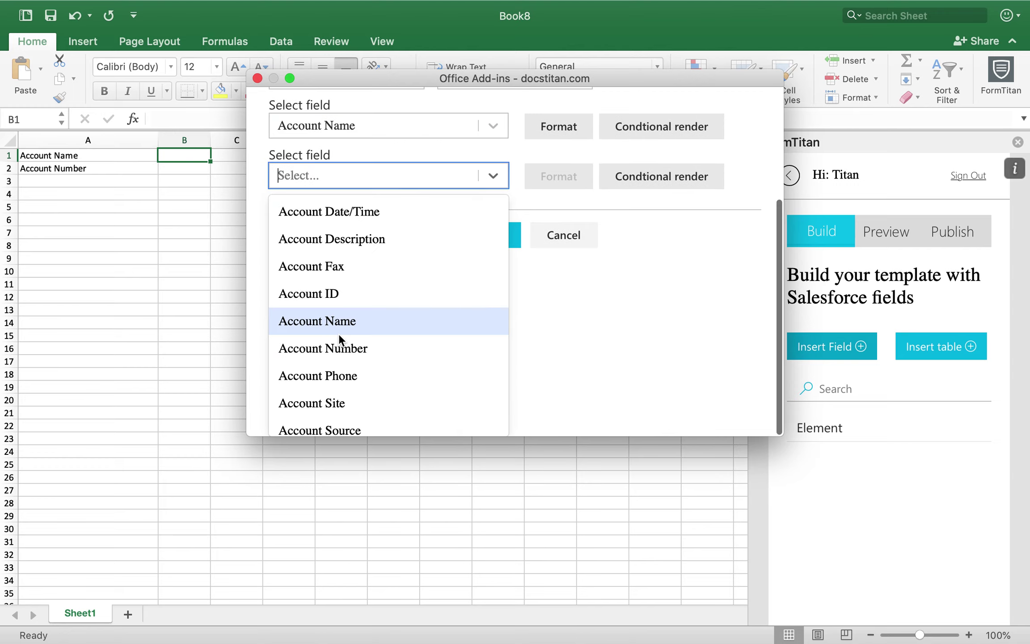
{"action": "left_click", "coordinate": [343, 351]}
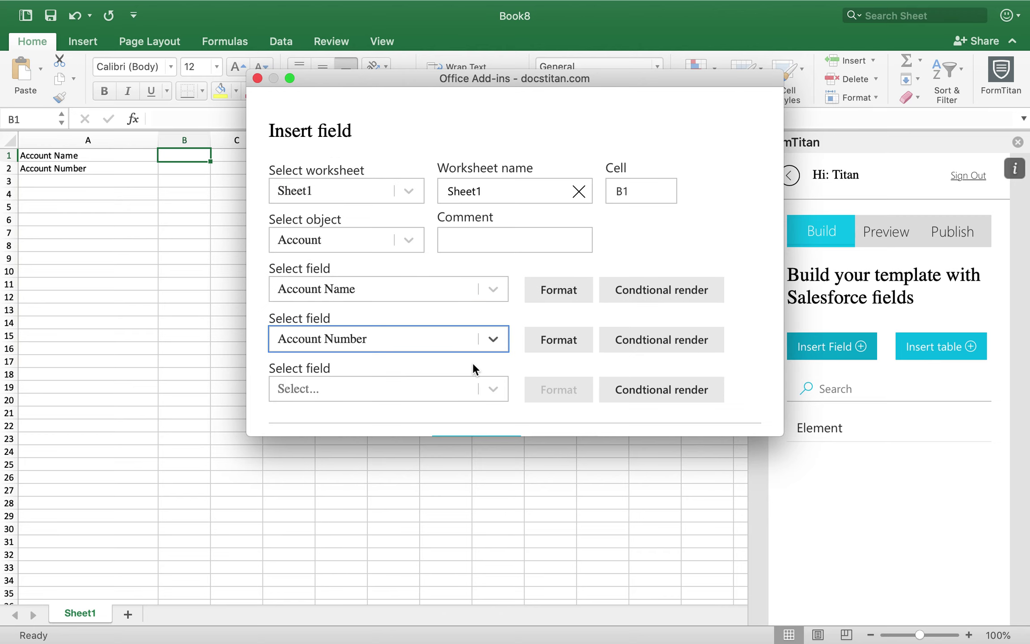
{"action": "scroll", "coordinate": [470, 358], "scroll_direction": "down", "scroll_amount": 3}
{"action": "left_click", "coordinate": [465, 378]}
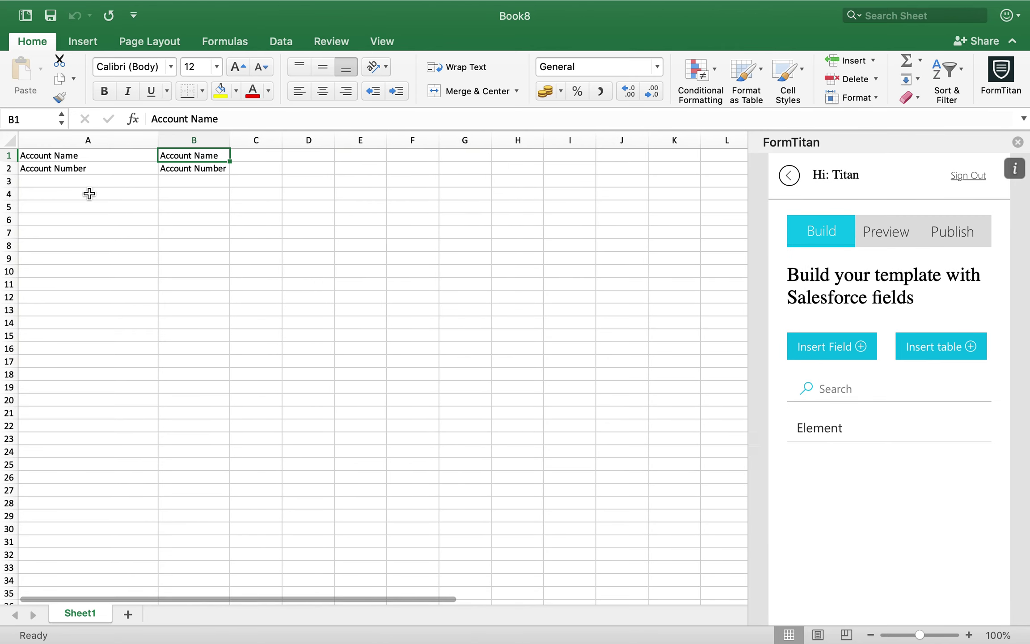
{"action": "left_click", "coordinate": [69, 200]}
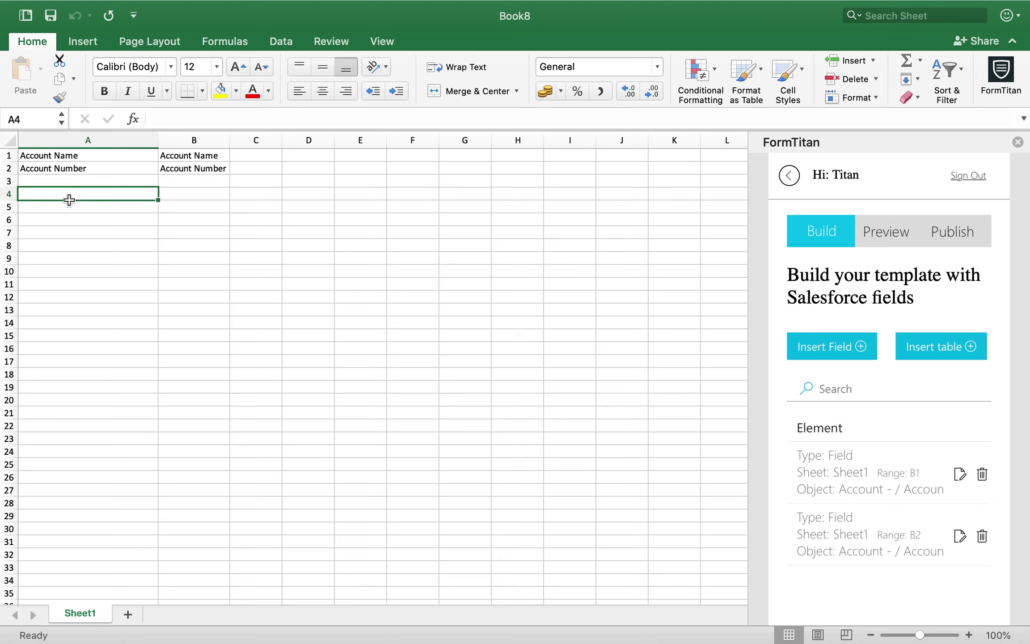
Start a 3-column Salesforce table at A4 based on the Contact object.
{"action": "left_click", "coordinate": [929, 344]}
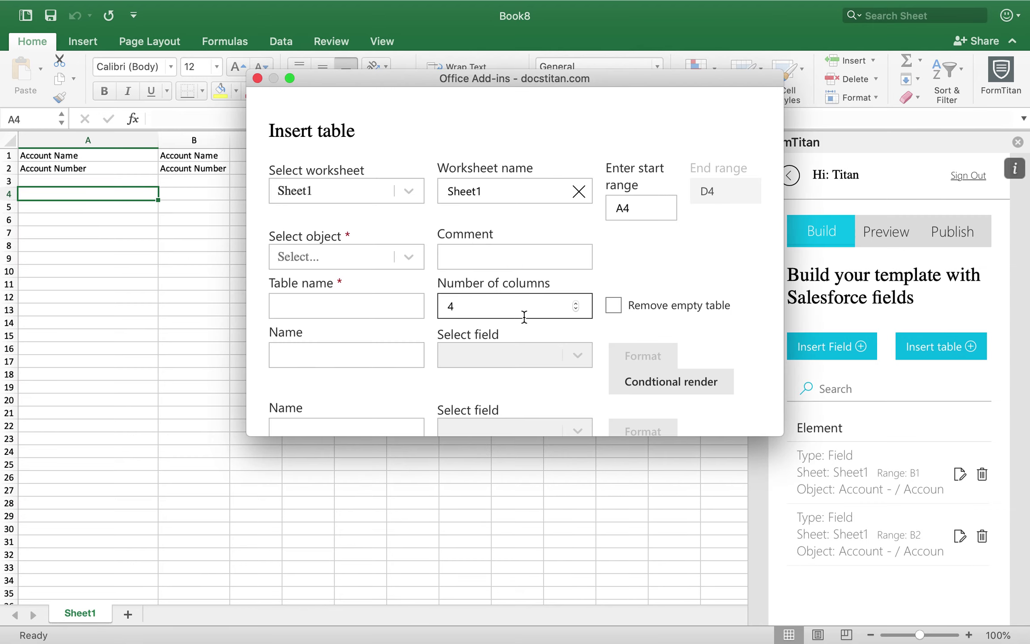
{"action": "left_click", "coordinate": [517, 307]}
{"action": "left_click", "coordinate": [574, 309]}
{"action": "scroll", "coordinate": [476, 303], "scroll_direction": "down", "scroll_amount": 1}
{"action": "left_click", "coordinate": [352, 208]}
{"action": "type", "text": "cont"}
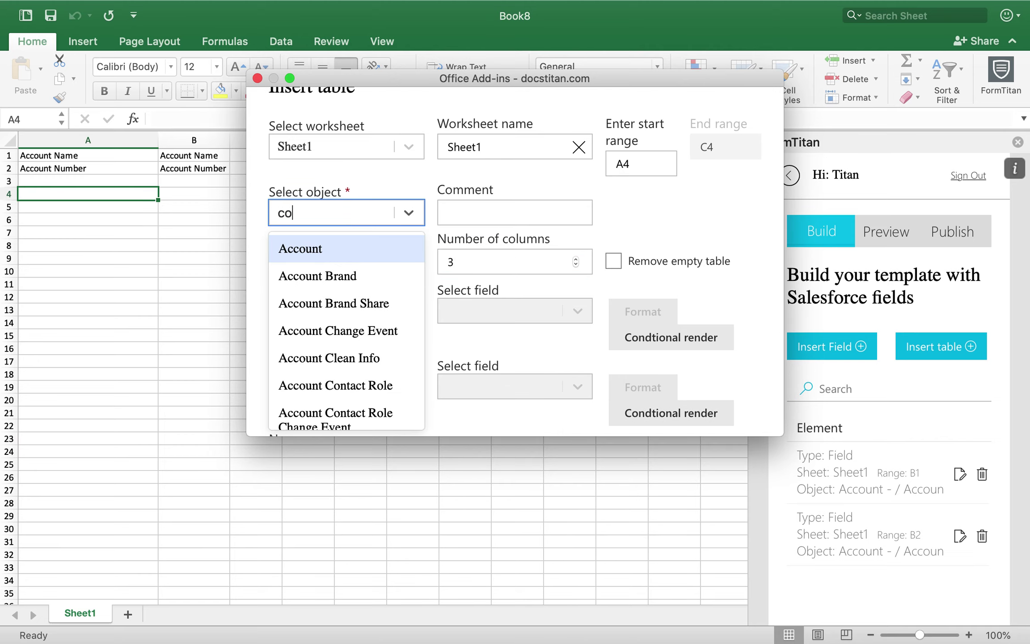
{"action": "left_click", "coordinate": [306, 378]}
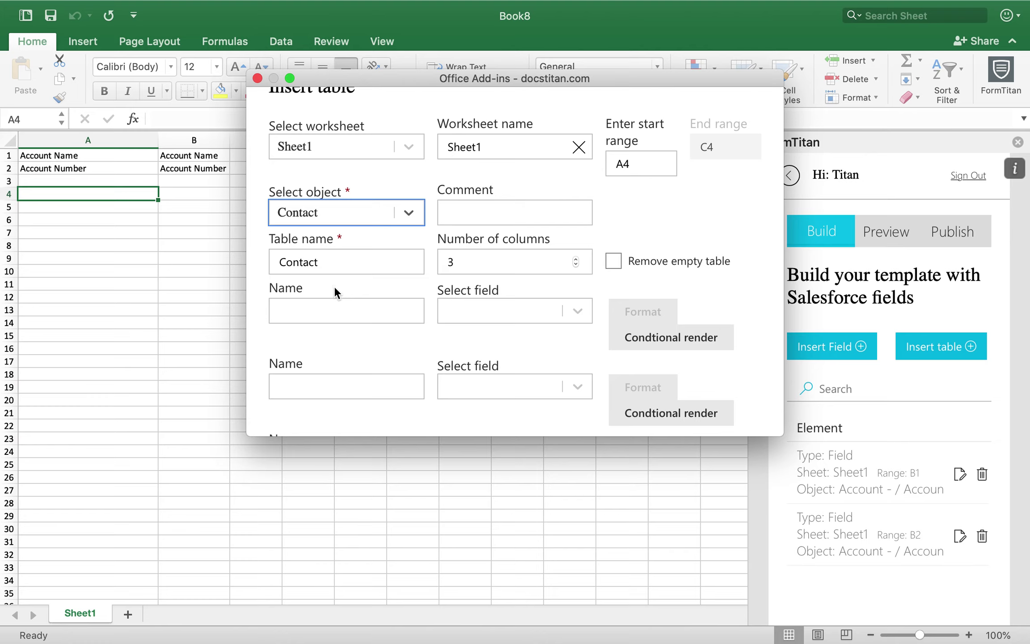
Name the table columns Fullname, Email and Account Name.
{"action": "left_click", "coordinate": [330, 305]}
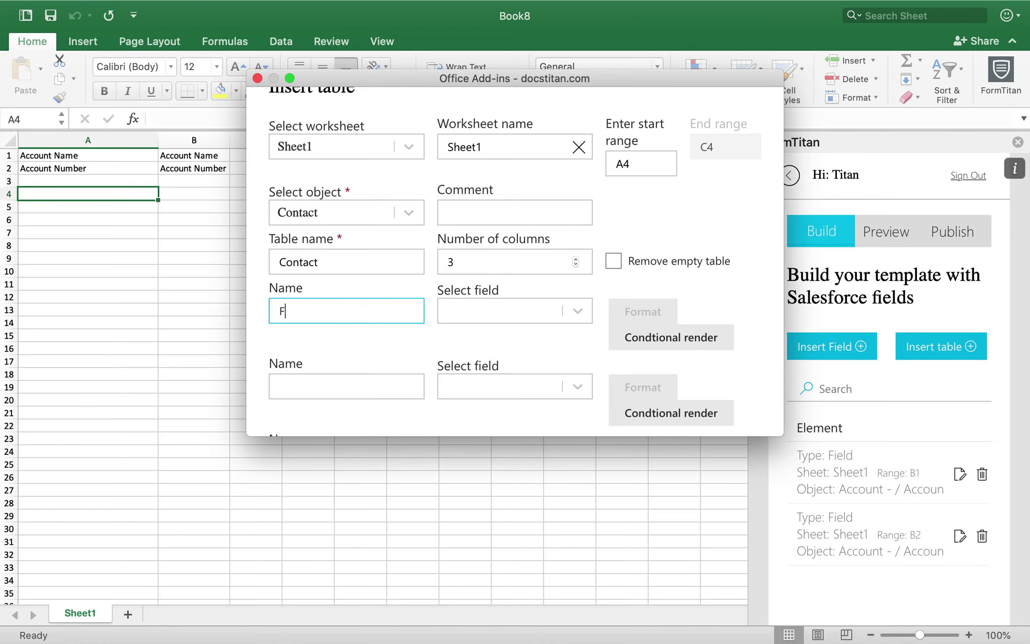
{"action": "scroll", "coordinate": [312, 329], "scroll_direction": "down", "scroll_amount": 1}
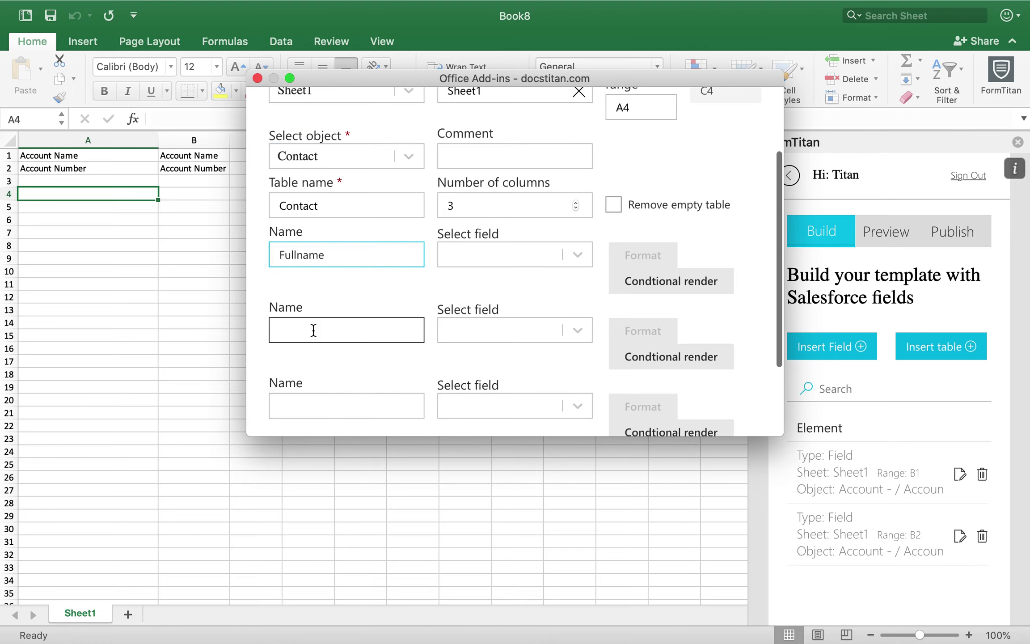
{"action": "left_click", "coordinate": [304, 333]}
{"action": "type", "text": "Email"}
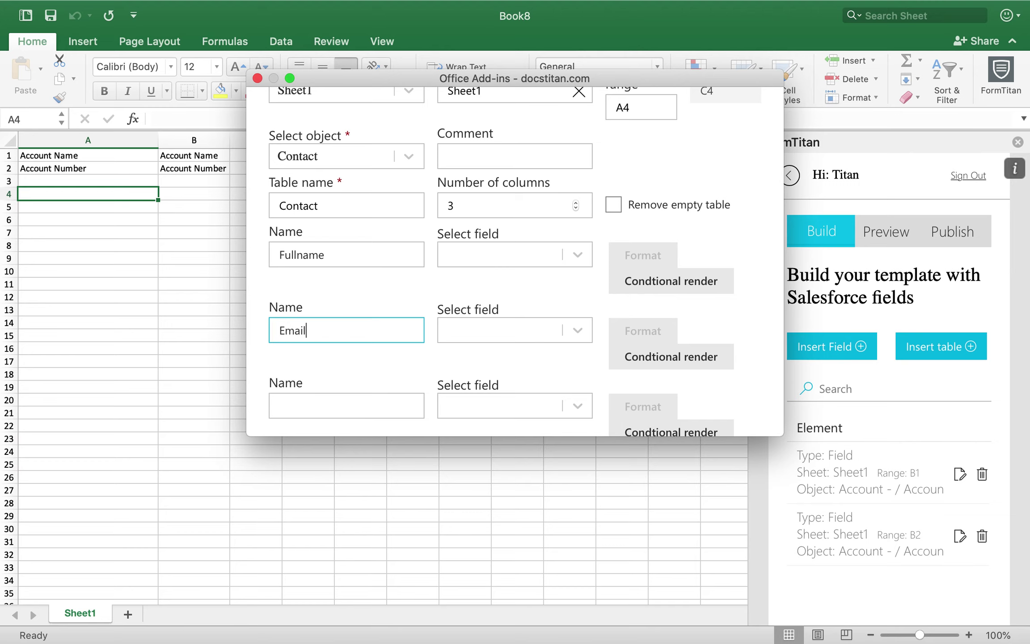
{"action": "scroll", "coordinate": [306, 340], "scroll_direction": "down", "scroll_amount": 2}
{"action": "left_click", "coordinate": [317, 334]}
{"action": "type", "text": "Account Name"}
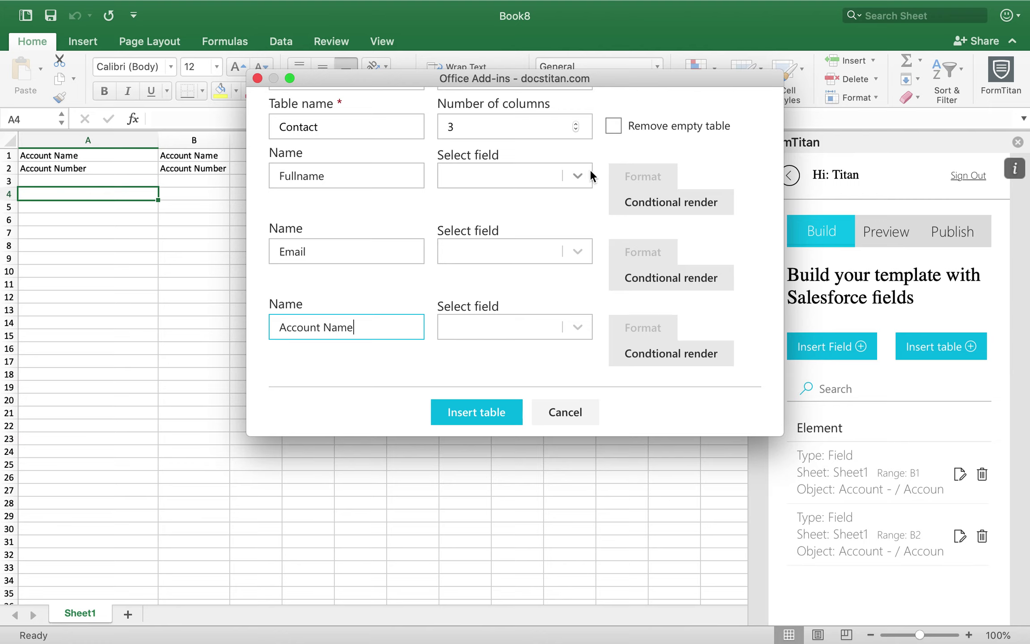
Map the three columns to the Full Name, Email and Account ID fields.
{"action": "left_click", "coordinate": [558, 169]}
{"action": "type", "text": "full"}
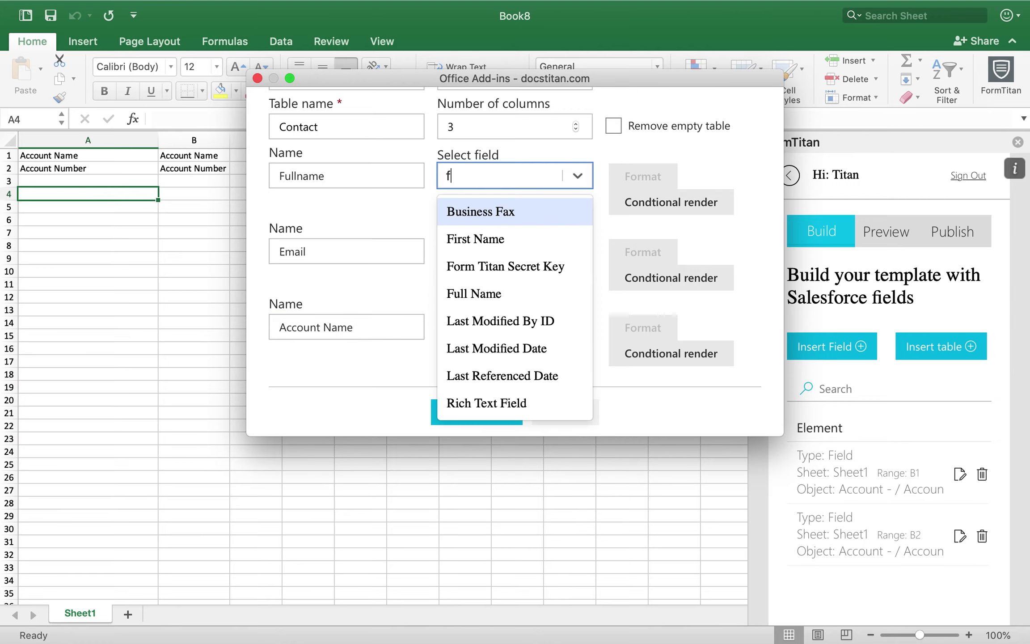
{"action": "left_click", "coordinate": [535, 212]}
{"action": "left_click", "coordinate": [515, 250]}
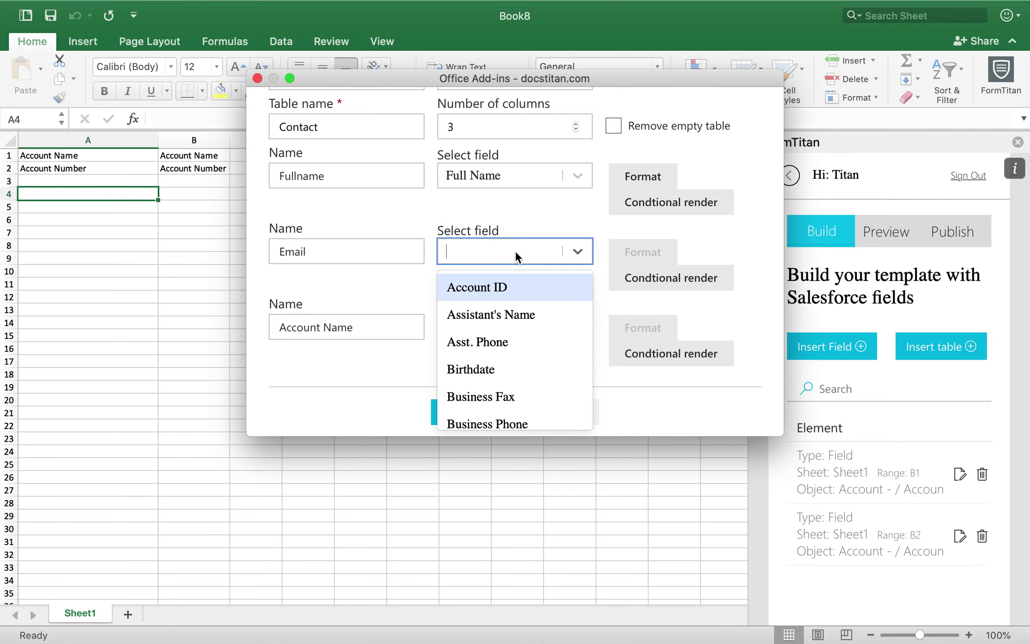
{"action": "type", "text": "email"}
{"action": "left_click", "coordinate": [502, 313]}
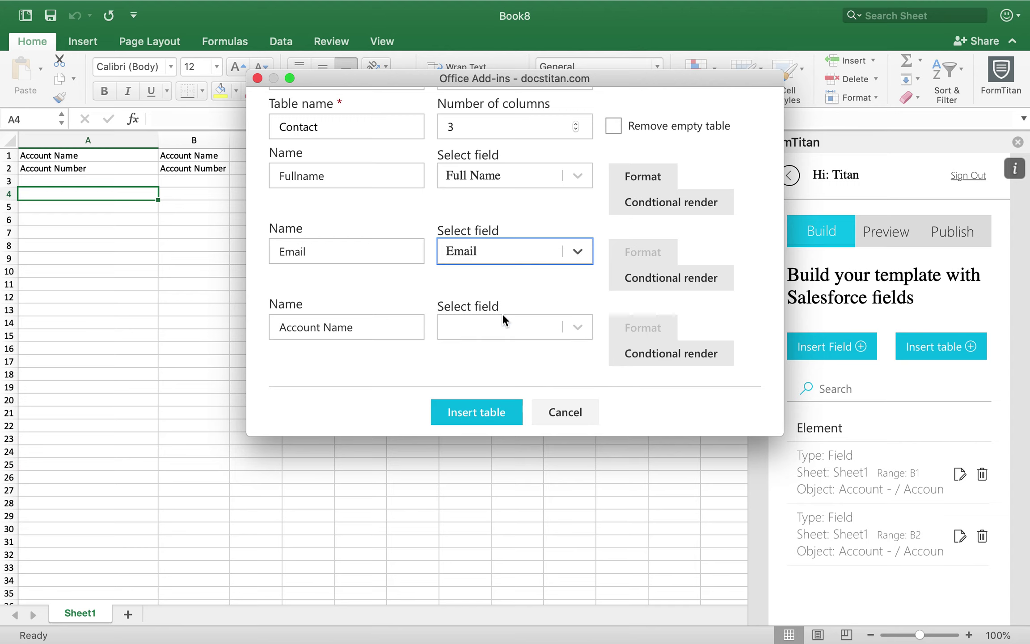
{"action": "left_click", "coordinate": [499, 320]}
{"action": "left_click", "coordinate": [533, 219]}
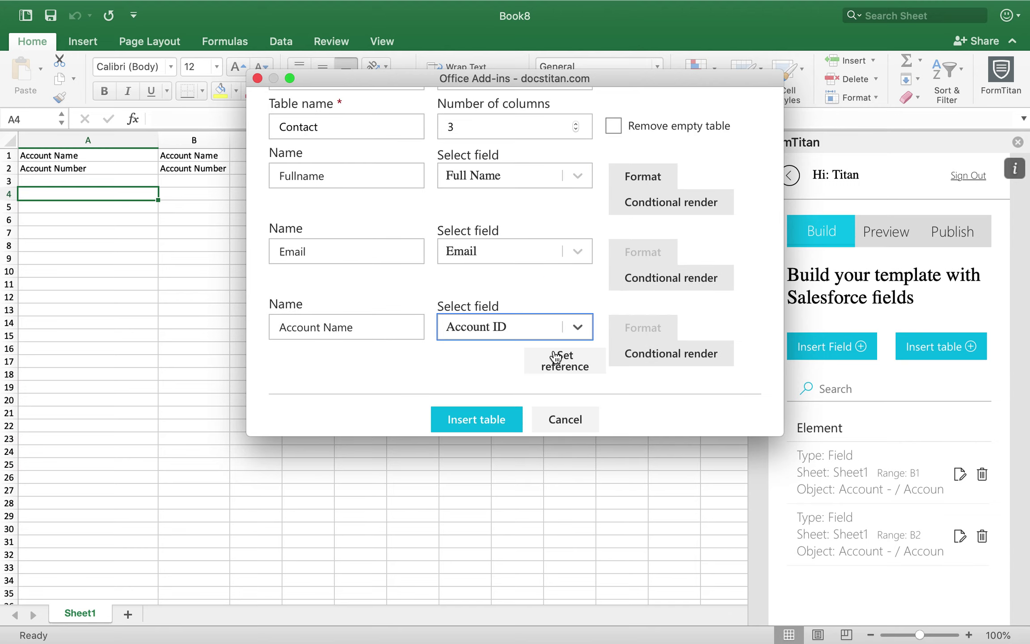
Reference Account ID by Account Name and insert the Contact table.
{"action": "left_click", "coordinate": [554, 359]}
{"action": "left_click", "coordinate": [562, 261]}
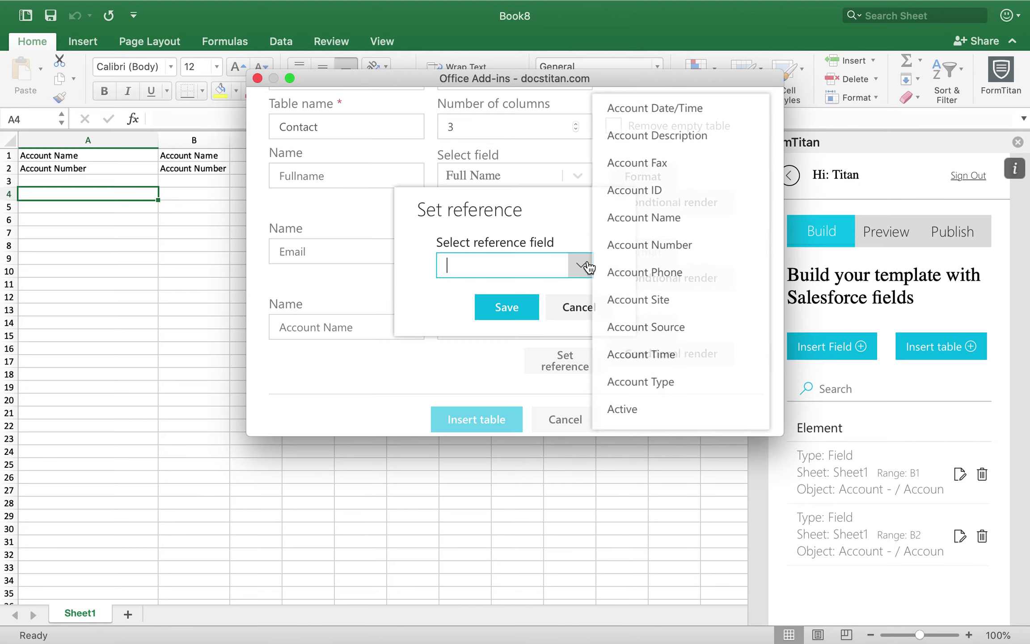
{"action": "left_click", "coordinate": [679, 221]}
{"action": "left_click", "coordinate": [505, 313]}
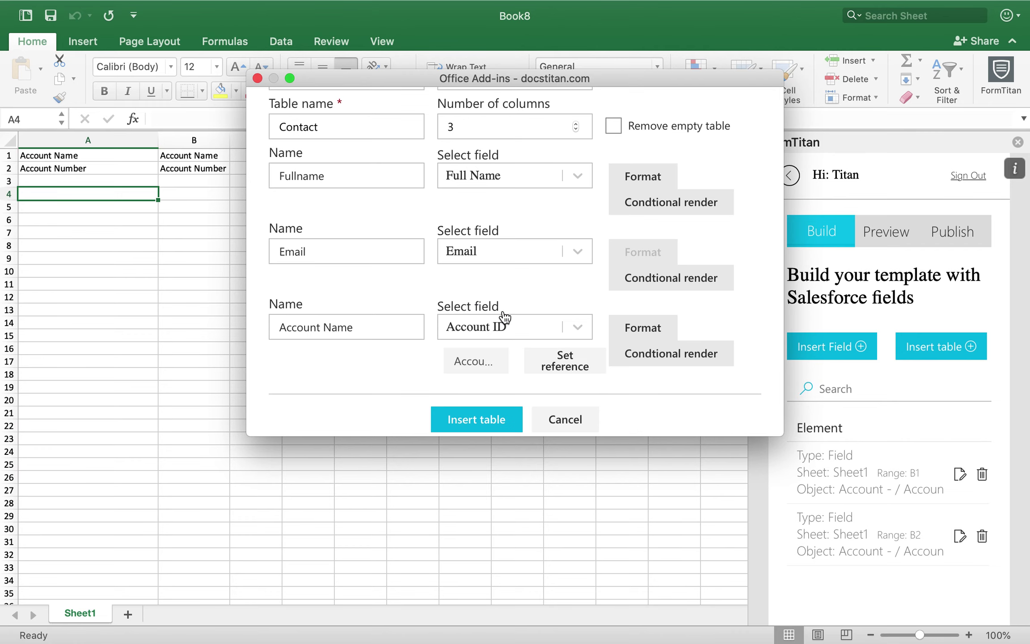
{"action": "left_click", "coordinate": [485, 419]}
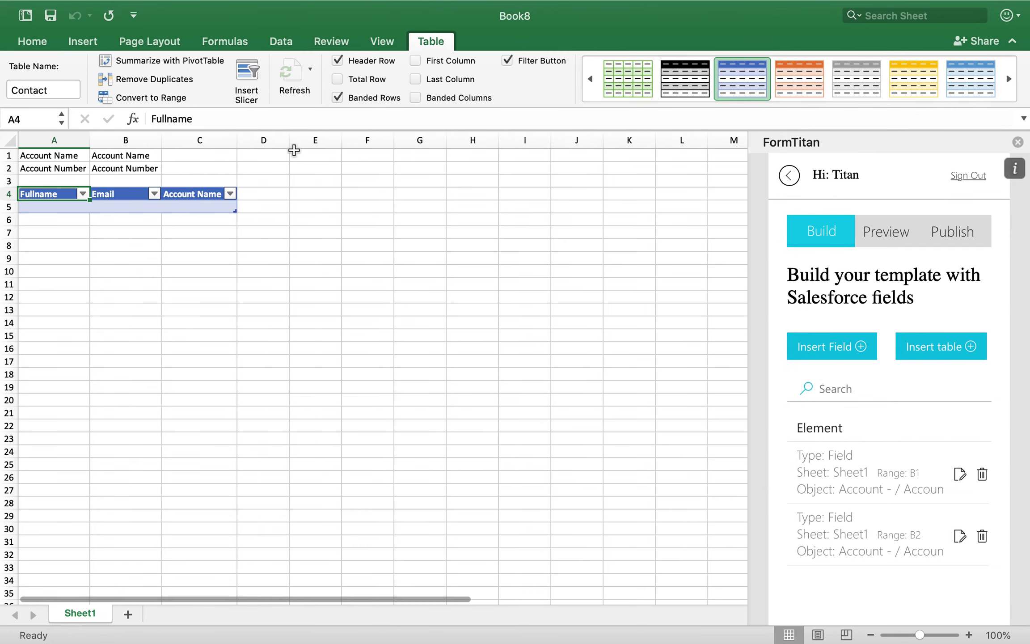
Widen the table's columns A–C and switch FormTitan to the Preview screen.
{"action": "left_click_drag", "start_coordinate": [237, 147], "coordinate": [345, 147]}
{"action": "left_click_drag", "start_coordinate": [161, 142], "coordinate": [275, 139]}
{"action": "left_click_drag", "start_coordinate": [91, 135], "coordinate": [157, 139]}
{"action": "scroll", "coordinate": [939, 572], "scroll_direction": "down", "scroll_amount": 1}
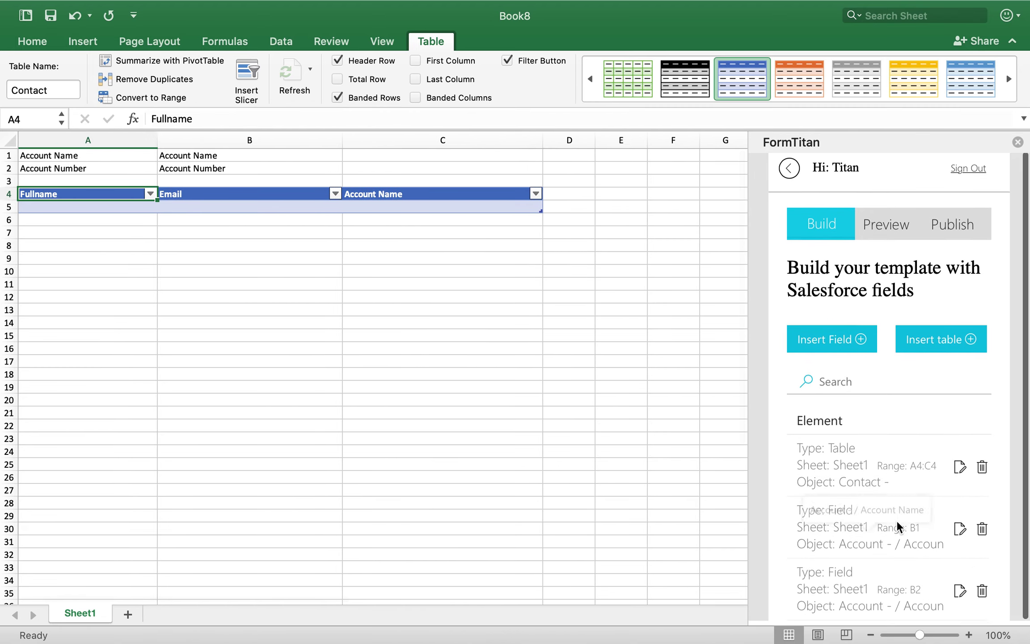
{"action": "scroll", "coordinate": [897, 520], "scroll_direction": "up", "scroll_amount": 1}
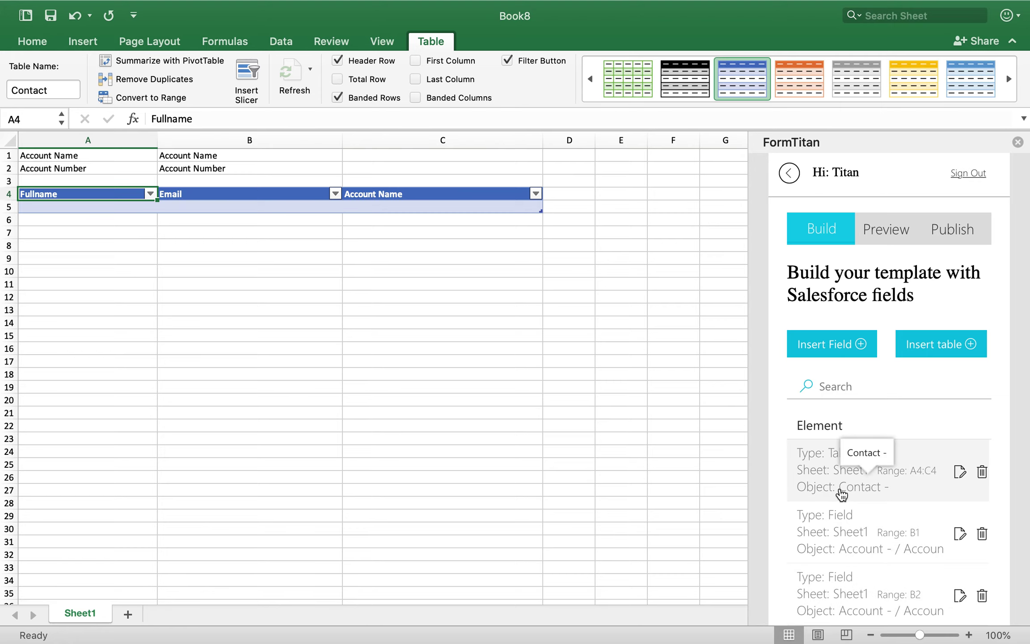
{"action": "left_click", "coordinate": [896, 235]}
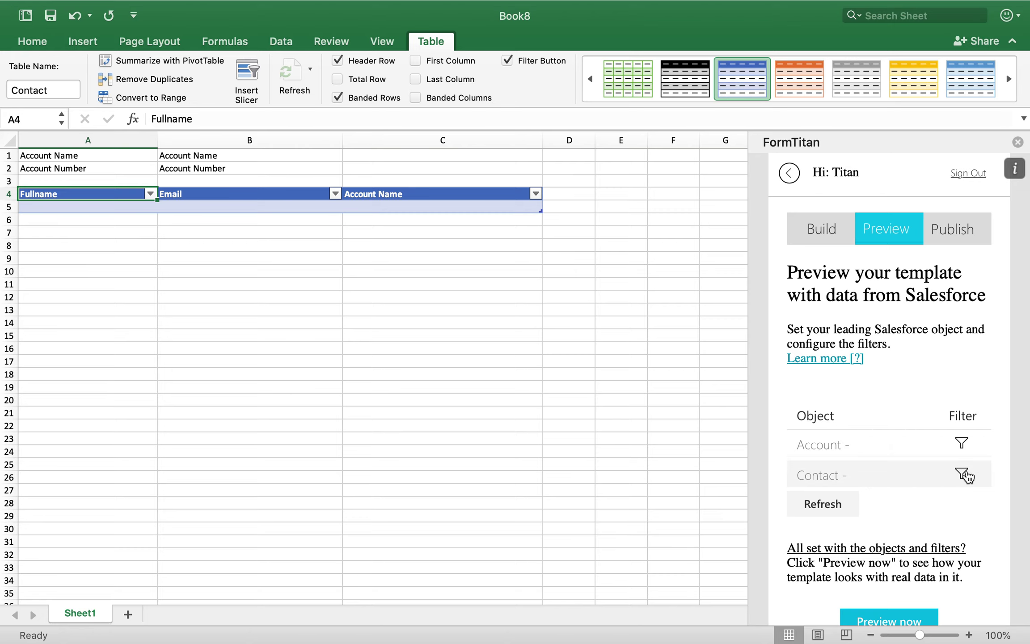
Filter Contact where Account ID equals '#1 Account - > Account ID' and save the conditions.
{"action": "left_click", "coordinate": [962, 474]}
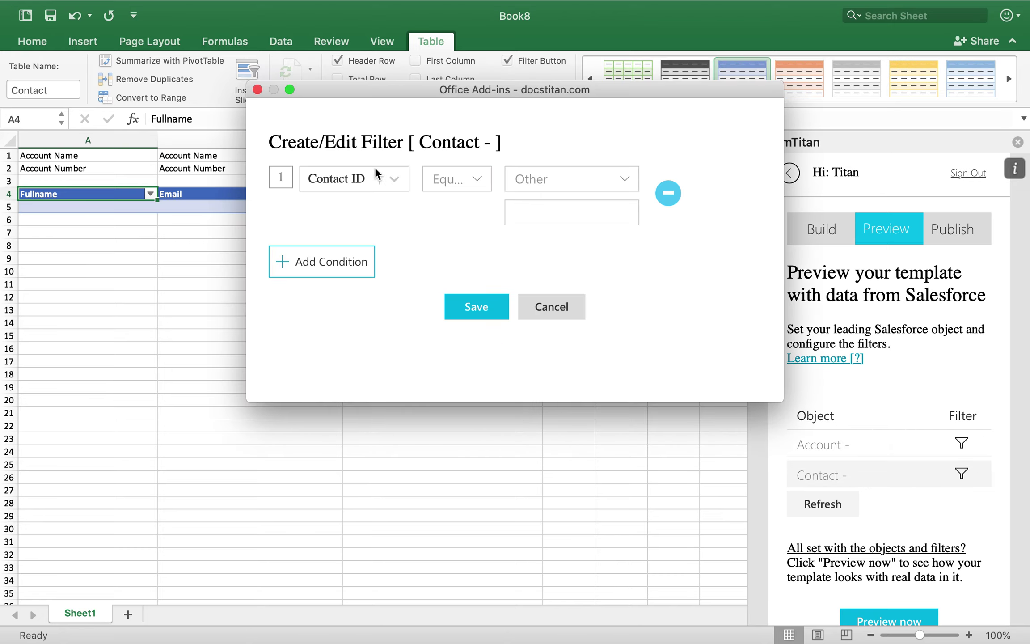
{"action": "left_click", "coordinate": [378, 178]}
{"action": "scroll", "coordinate": [375, 297], "scroll_direction": "up", "scroll_amount": 3}
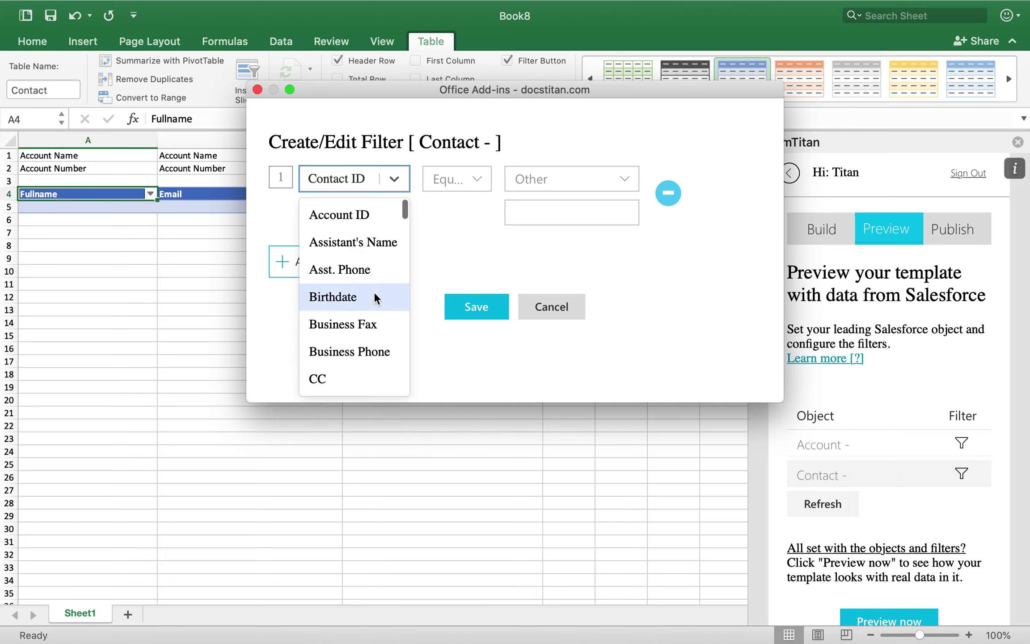
{"action": "left_click", "coordinate": [358, 221]}
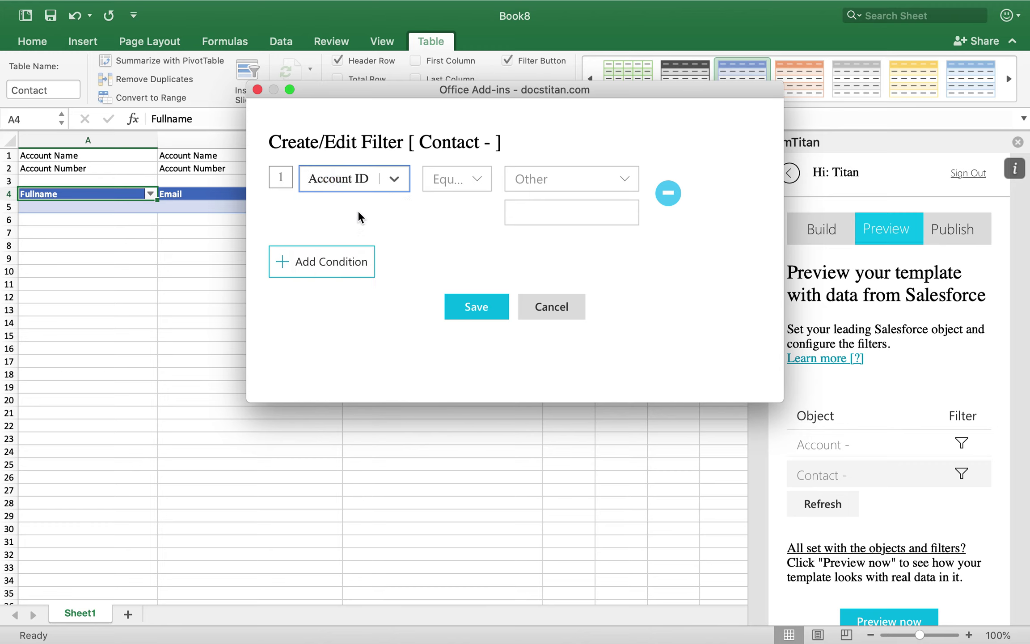
{"action": "left_click", "coordinate": [574, 188]}
{"action": "left_click", "coordinate": [563, 212]}
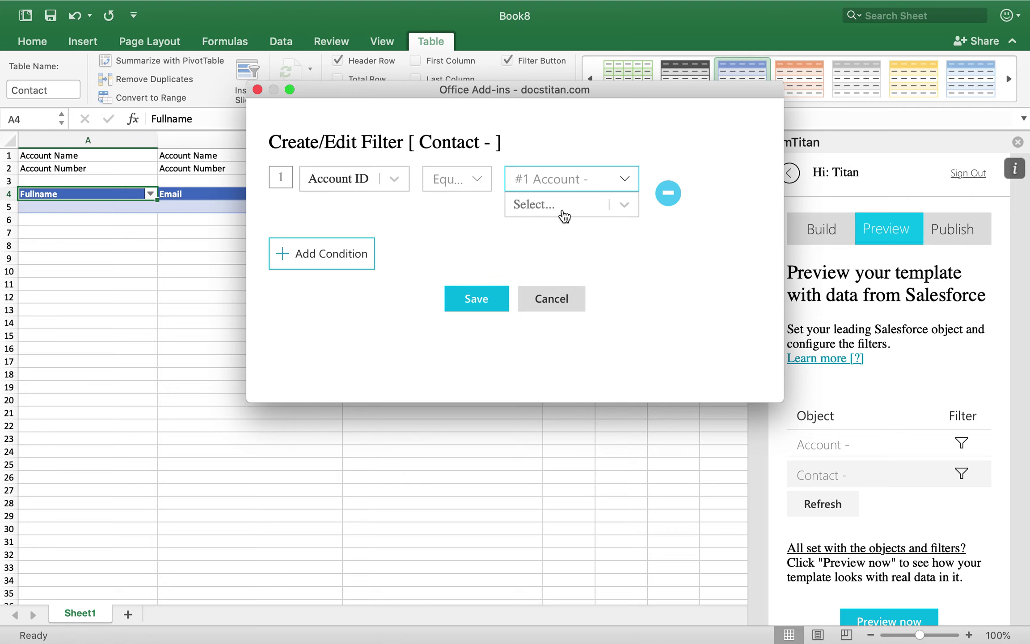
{"action": "left_click", "coordinate": [556, 204]}
{"action": "left_click", "coordinate": [553, 322]}
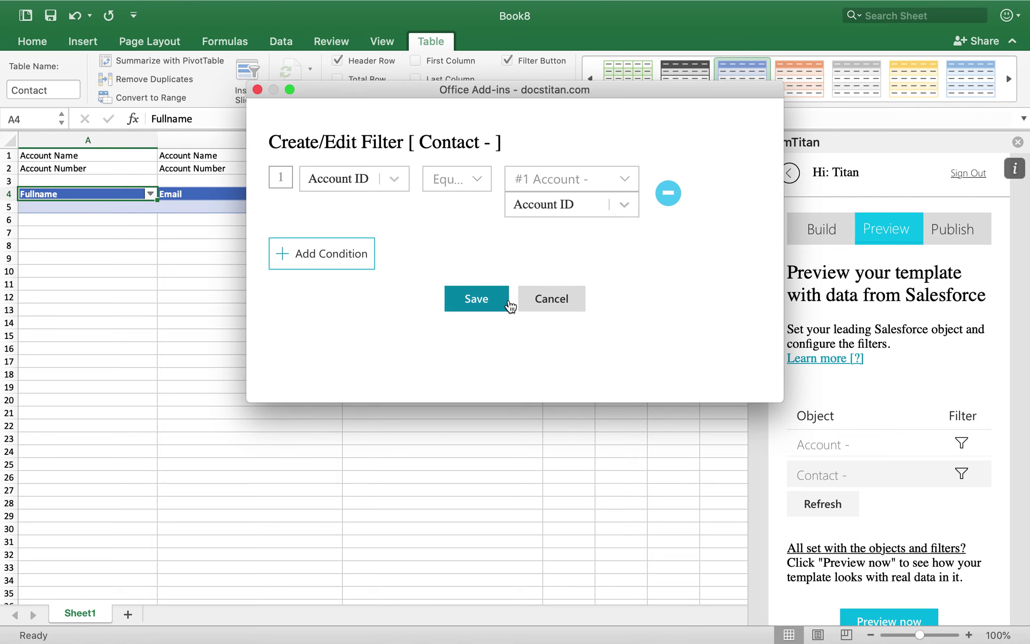
{"action": "left_click", "coordinate": [510, 301]}
{"action": "scroll", "coordinate": [510, 312], "scroll_direction": "down", "scroll_amount": 3}
{"action": "left_click", "coordinate": [491, 371]}
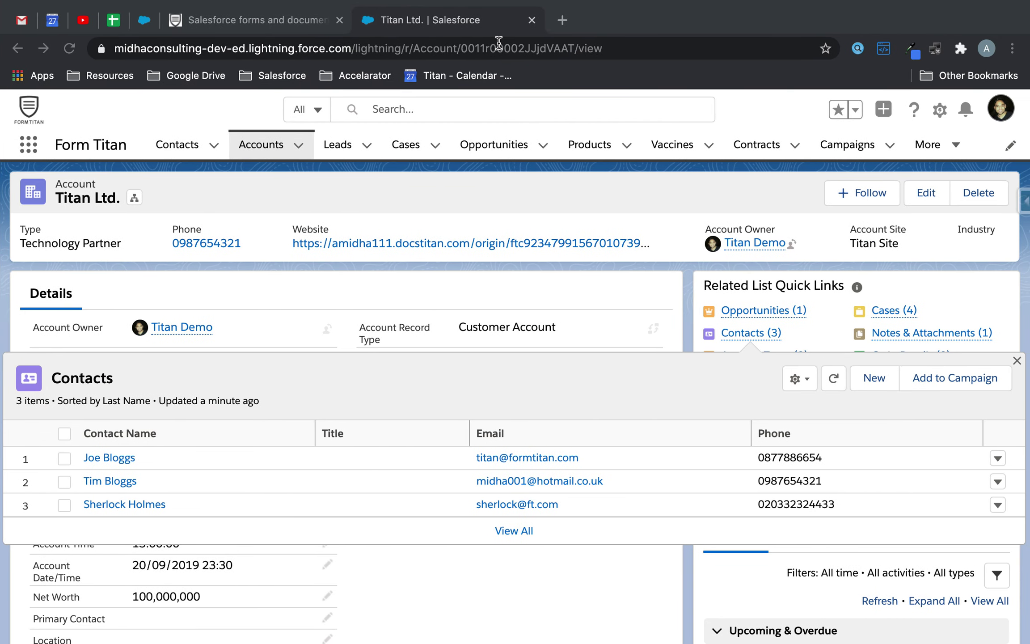
Filter Account to the record ID copied from the browser URL, then render a live preview.
{"action": "double_click", "coordinate": [497, 44]}
{"action": "key", "text": "super+c"}
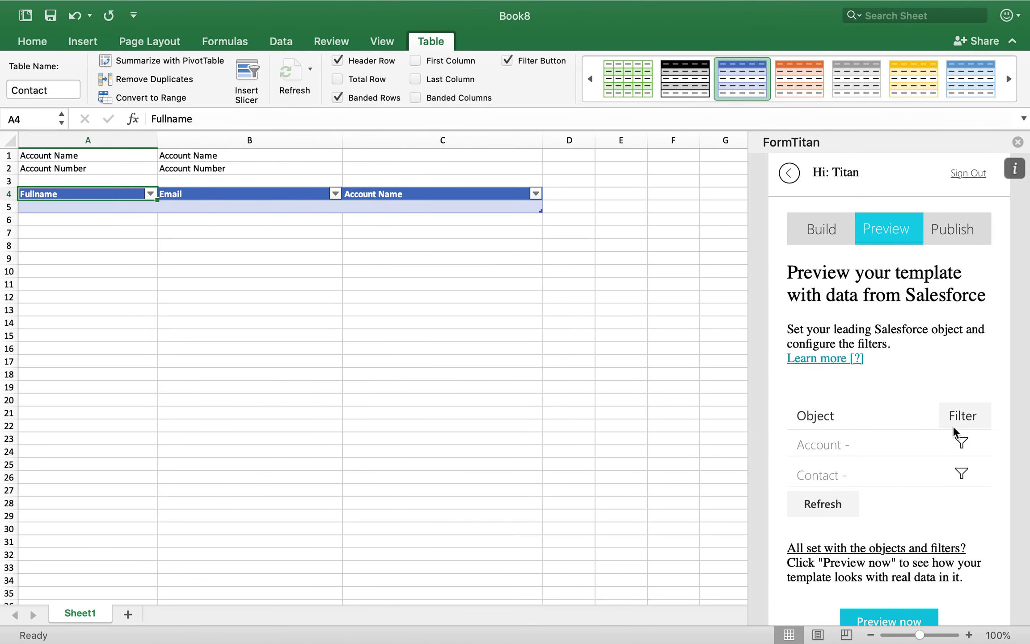
{"action": "left_click", "coordinate": [960, 442]}
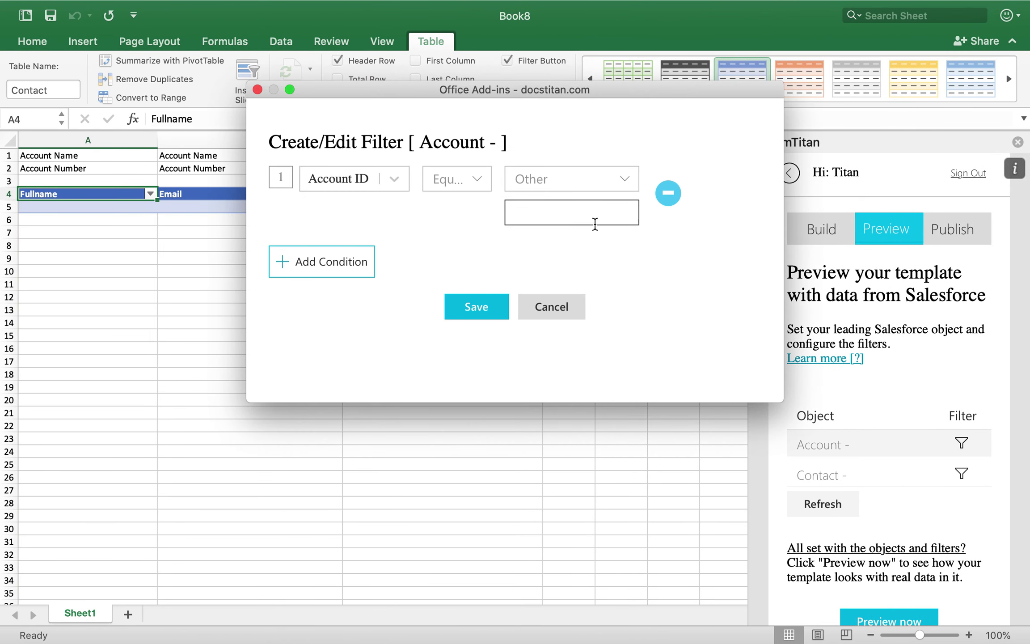
{"action": "left_click", "coordinate": [586, 224]}
{"action": "key", "text": "super+v"}
{"action": "left_click", "coordinate": [489, 306]}
{"action": "scroll", "coordinate": [495, 313], "scroll_direction": "down", "scroll_amount": 2}
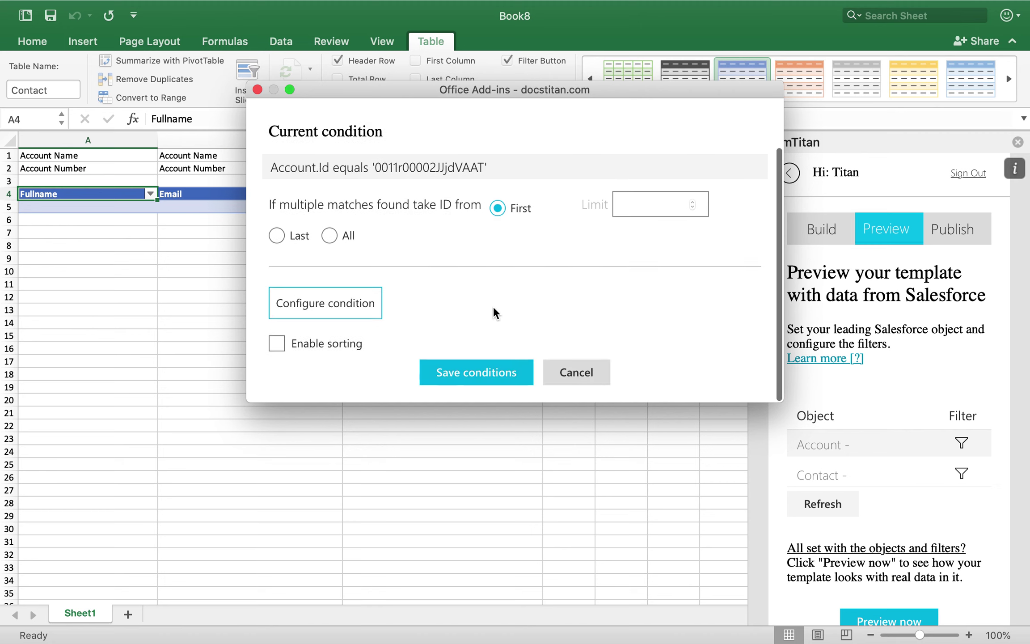
{"action": "left_click", "coordinate": [486, 376]}
{"action": "scroll", "coordinate": [943, 559], "scroll_direction": "down", "scroll_amount": 2}
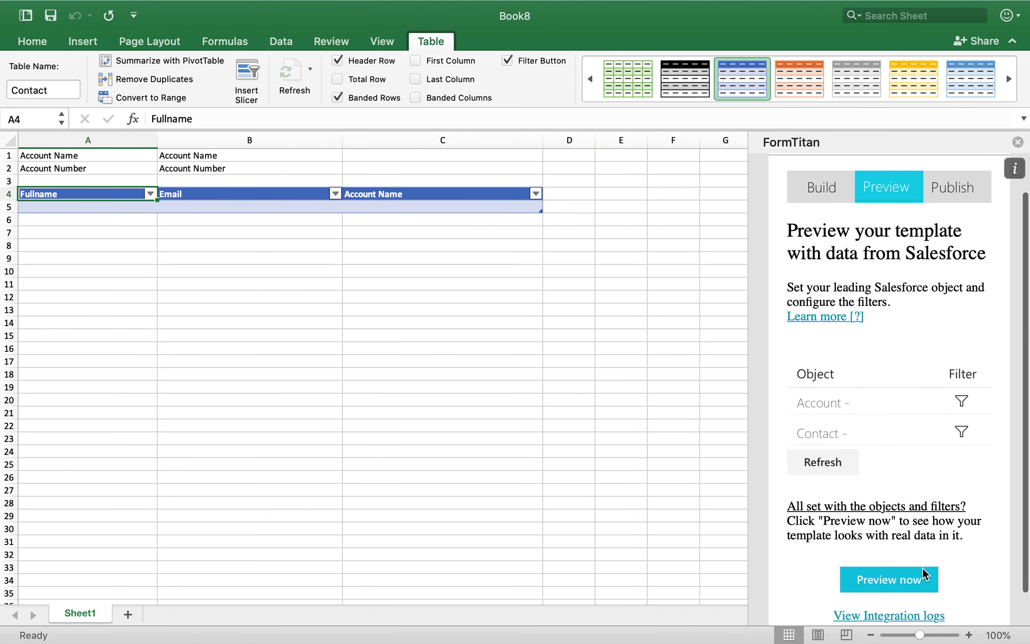
{"action": "left_click", "coordinate": [923, 575]}
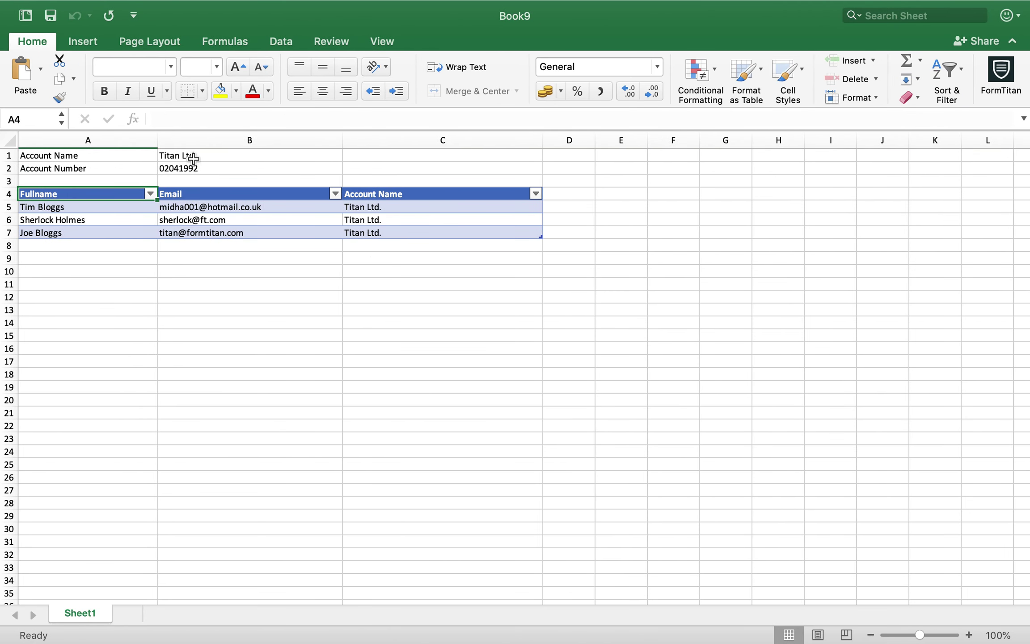
Inspect the filled account name, details and contact emails in Book9, then close it.
{"action": "left_click", "coordinate": [193, 157]}
{"action": "left_click", "coordinate": [219, 177]}
{"action": "left_click", "coordinate": [226, 220]}
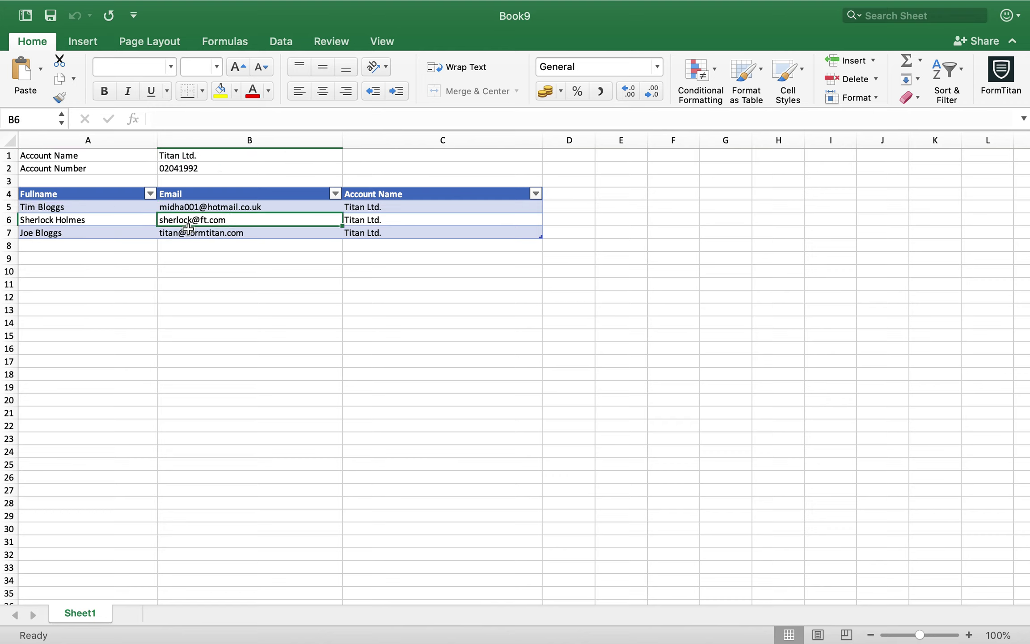
{"action": "left_click", "coordinate": [414, 299]}
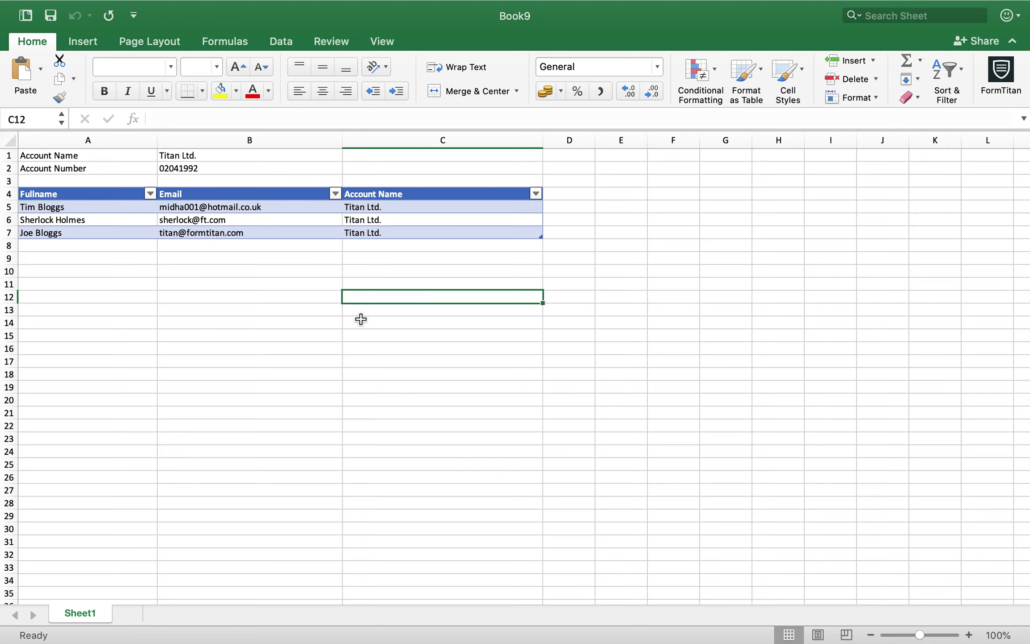
{"action": "left_click", "coordinate": [306, 298]}
{"action": "mouse_move", "coordinate": [115, 12]}
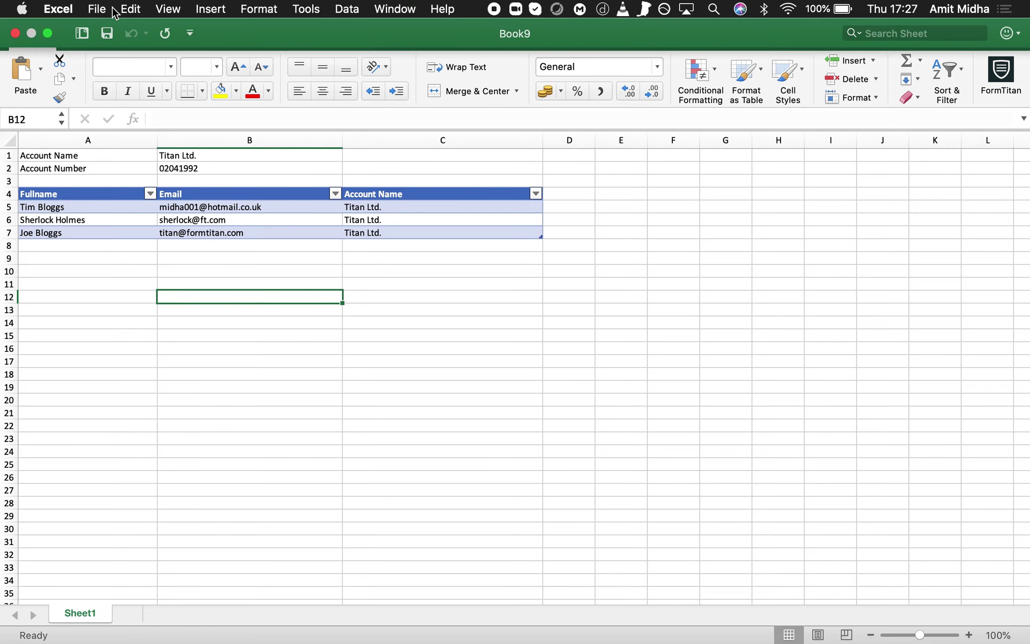
{"action": "left_click", "coordinate": [15, 34]}
Discard Book9, render a second preview Book10, and close it without saving.
{"action": "left_click", "coordinate": [495, 231]}
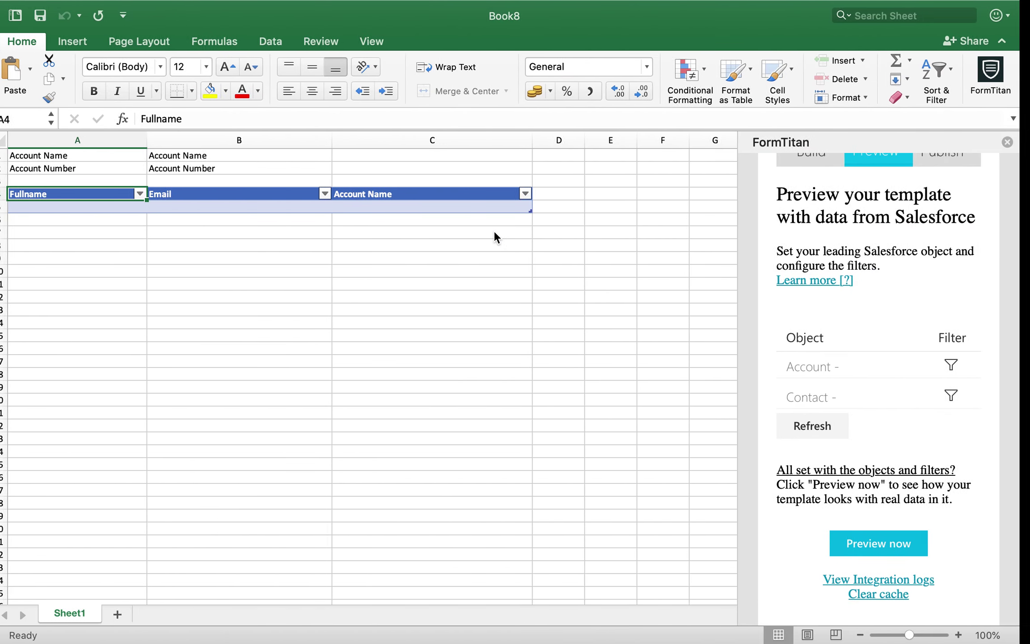
{"action": "left_click", "coordinate": [886, 543]}
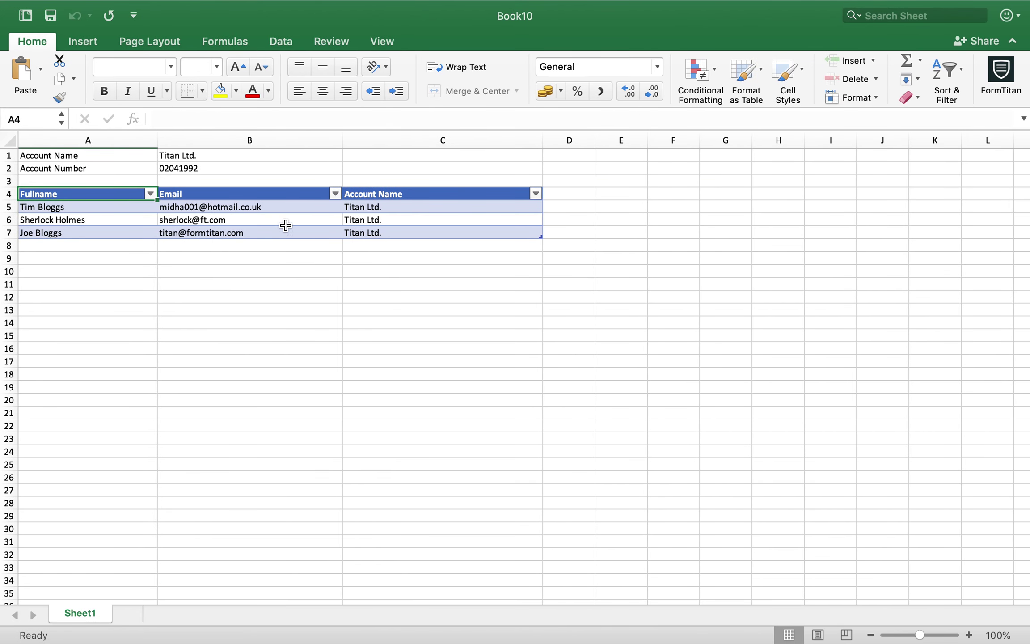
{"action": "left_click", "coordinate": [15, 33]}
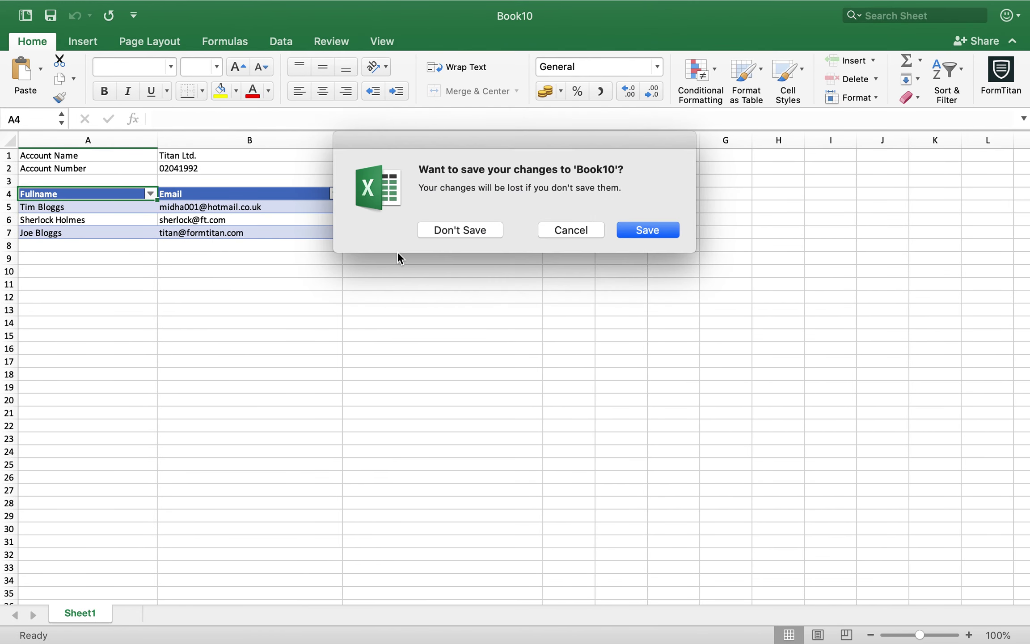
{"action": "left_click", "coordinate": [455, 230]}
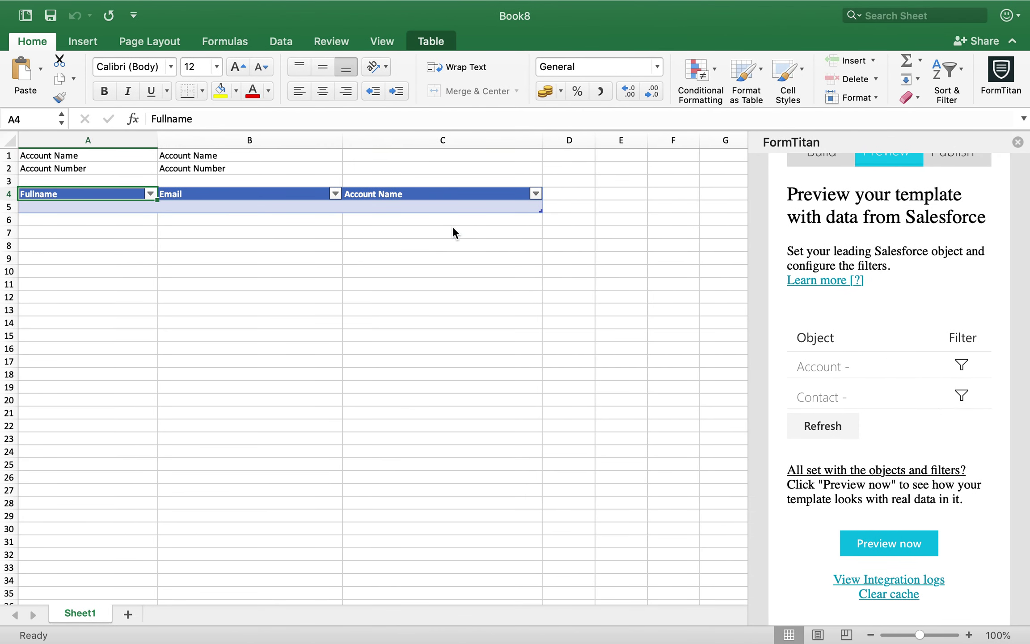
{"action": "left_click", "coordinate": [373, 277]}
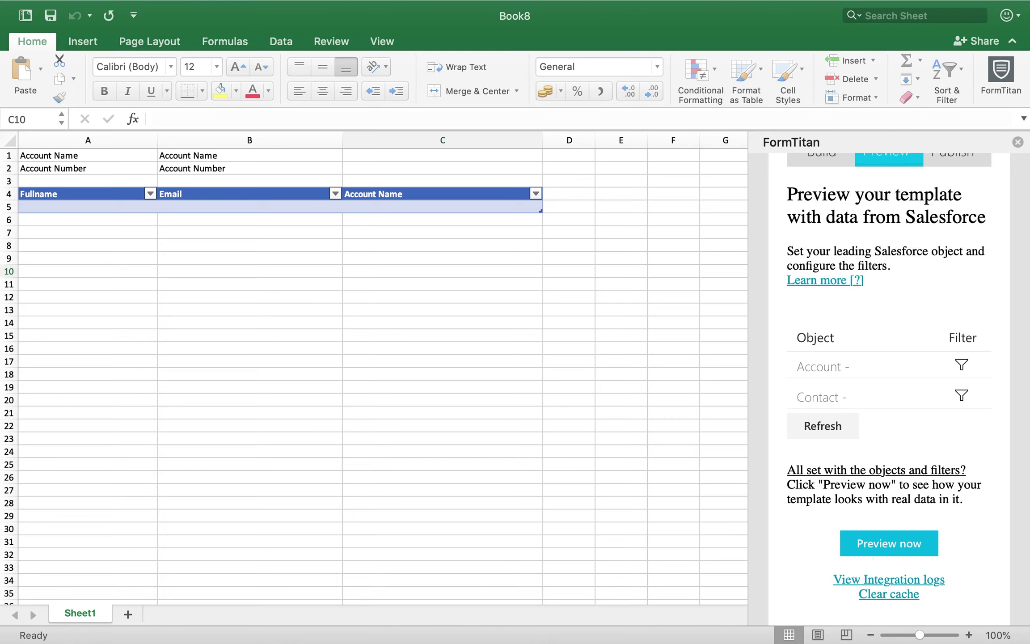
{"action": "scroll", "coordinate": [944, 312], "scroll_direction": "up", "scroll_amount": 4}
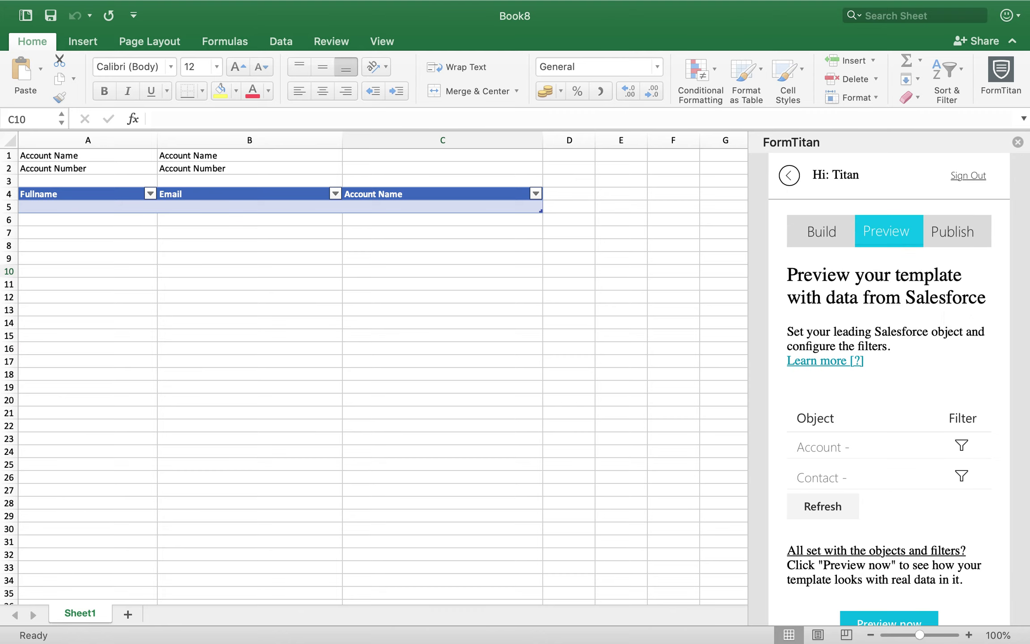